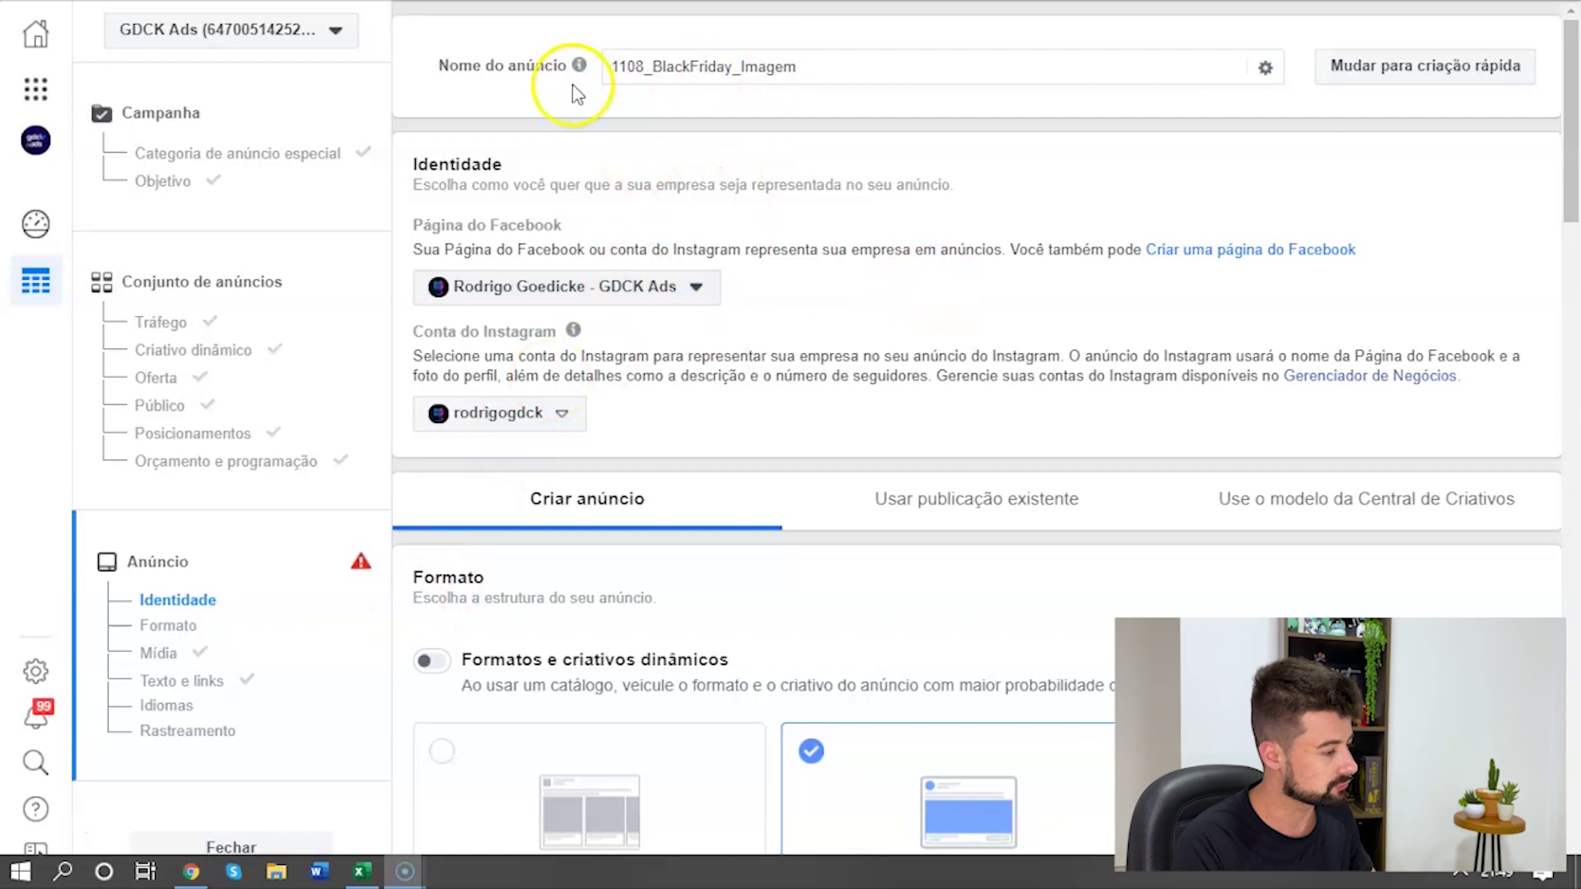
Step: Review the ad's identity, format, media, and text and links sections
{"action": "mouse_move", "coordinate": [573, 330]}
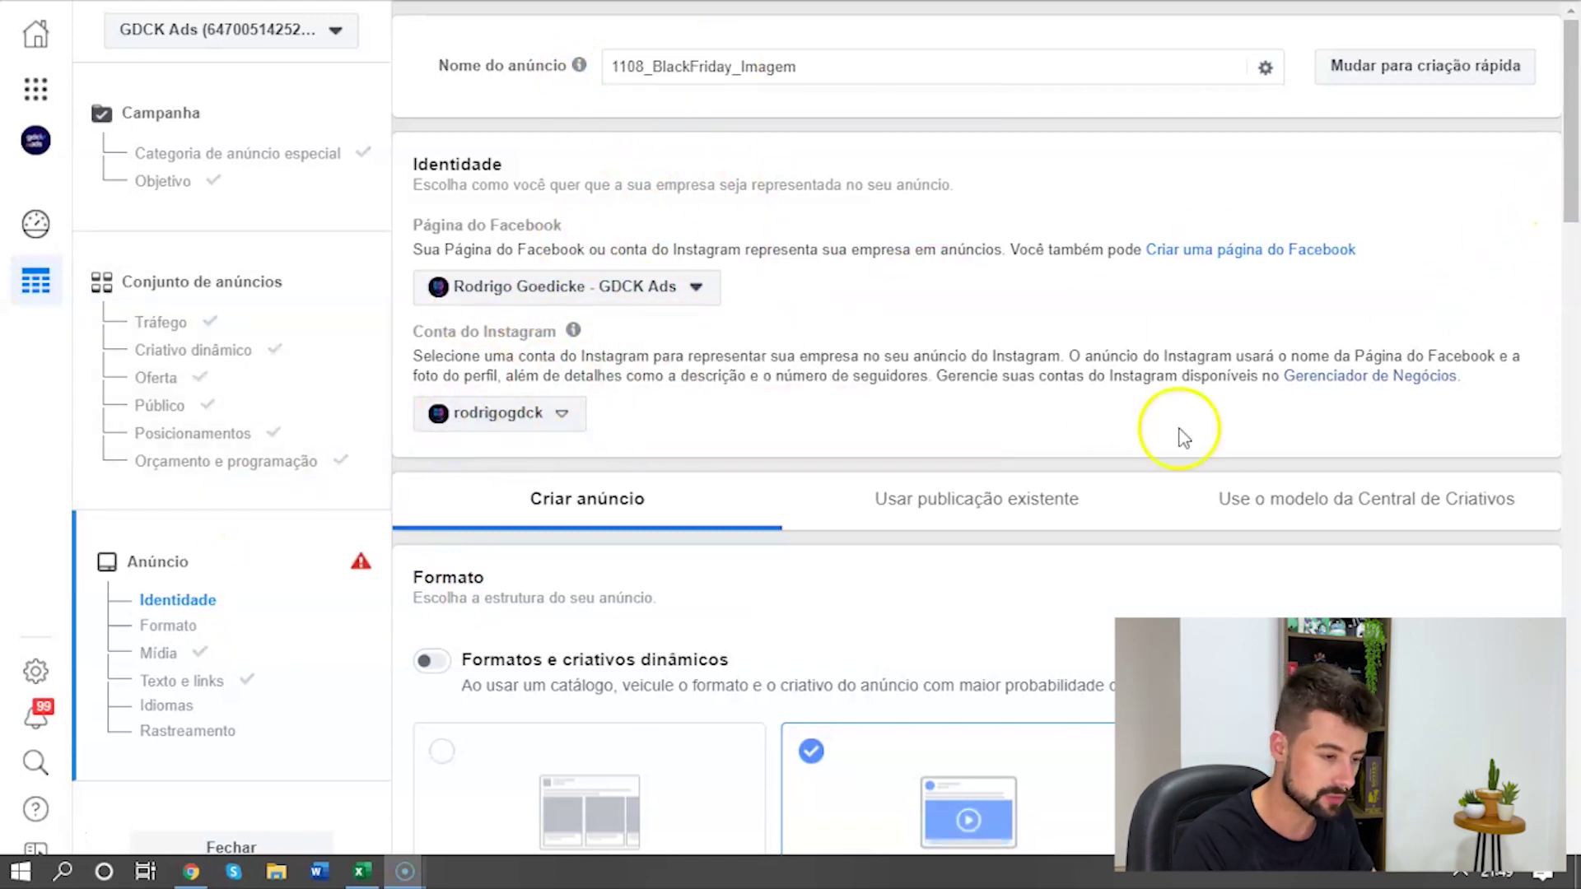
{"action": "scroll", "coordinate": [1573, 156], "scroll_direction": "down", "scroll_amount": 2}
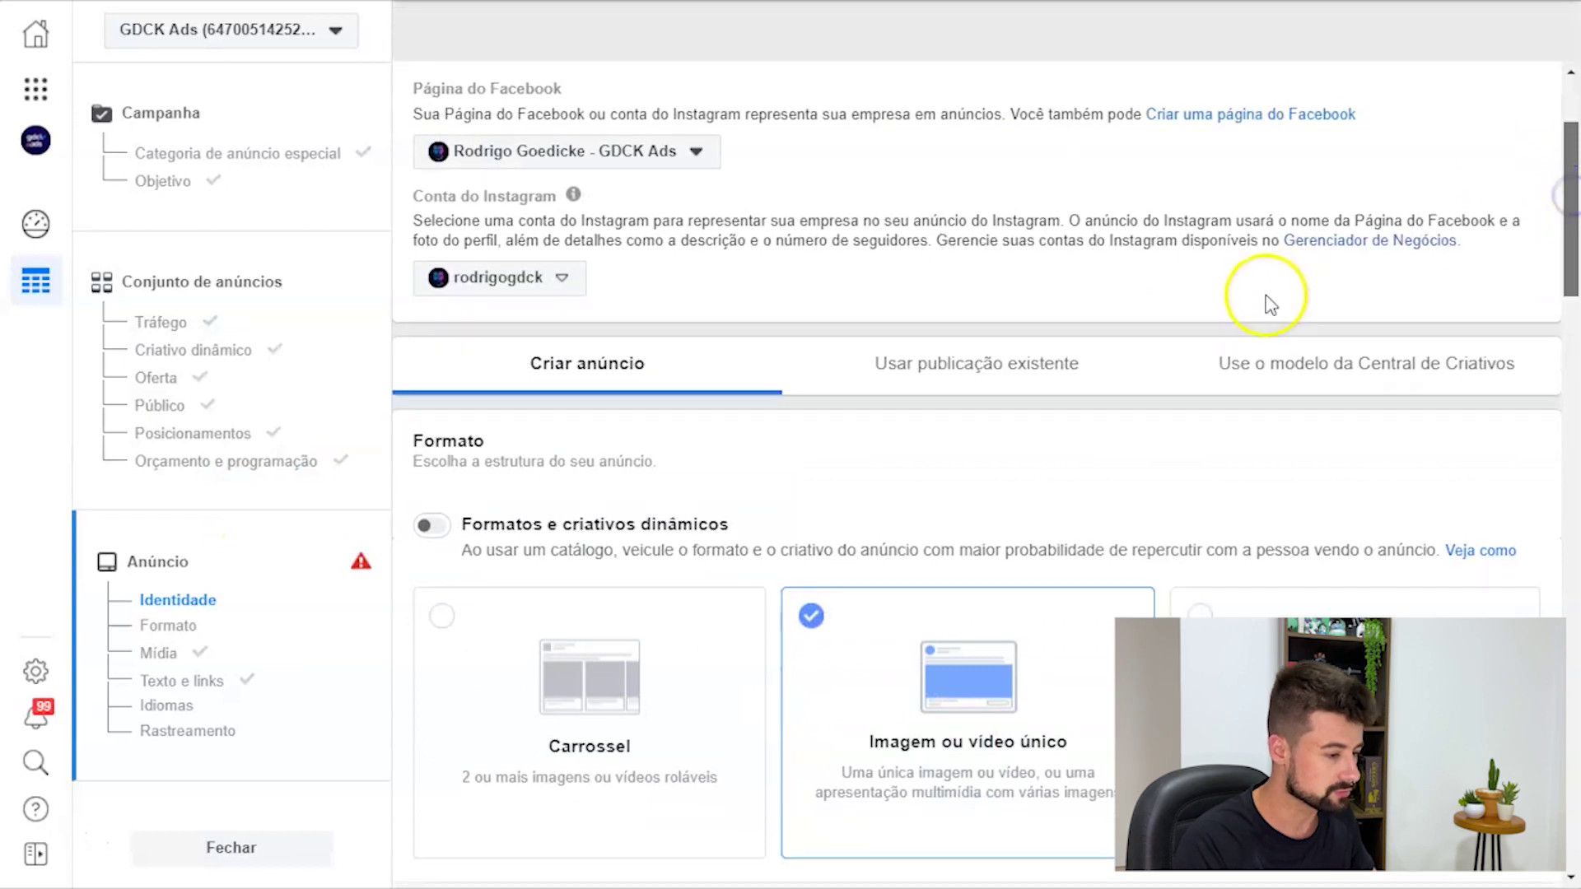
{"action": "scroll", "coordinate": [1265, 272], "scroll_direction": "up", "scroll_amount": 2}
{"action": "scroll", "coordinate": [1264, 275], "scroll_direction": "down", "scroll_amount": 3}
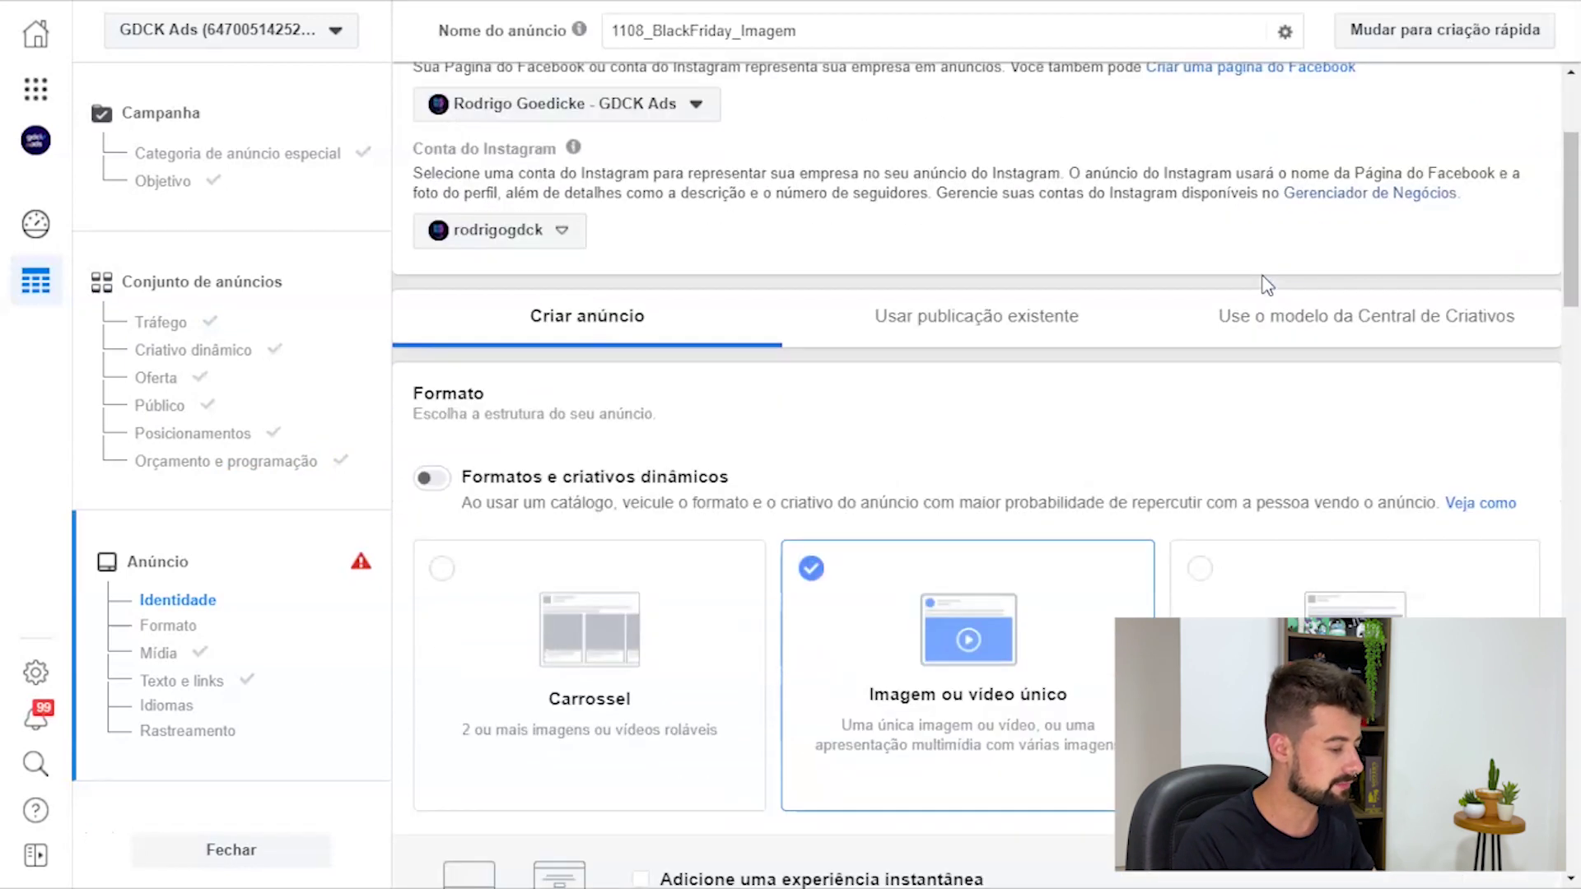
{"action": "scroll", "coordinate": [1263, 282], "scroll_direction": "down", "scroll_amount": 4}
{"action": "scroll", "coordinate": [1253, 282], "scroll_direction": "up", "scroll_amount": 1}
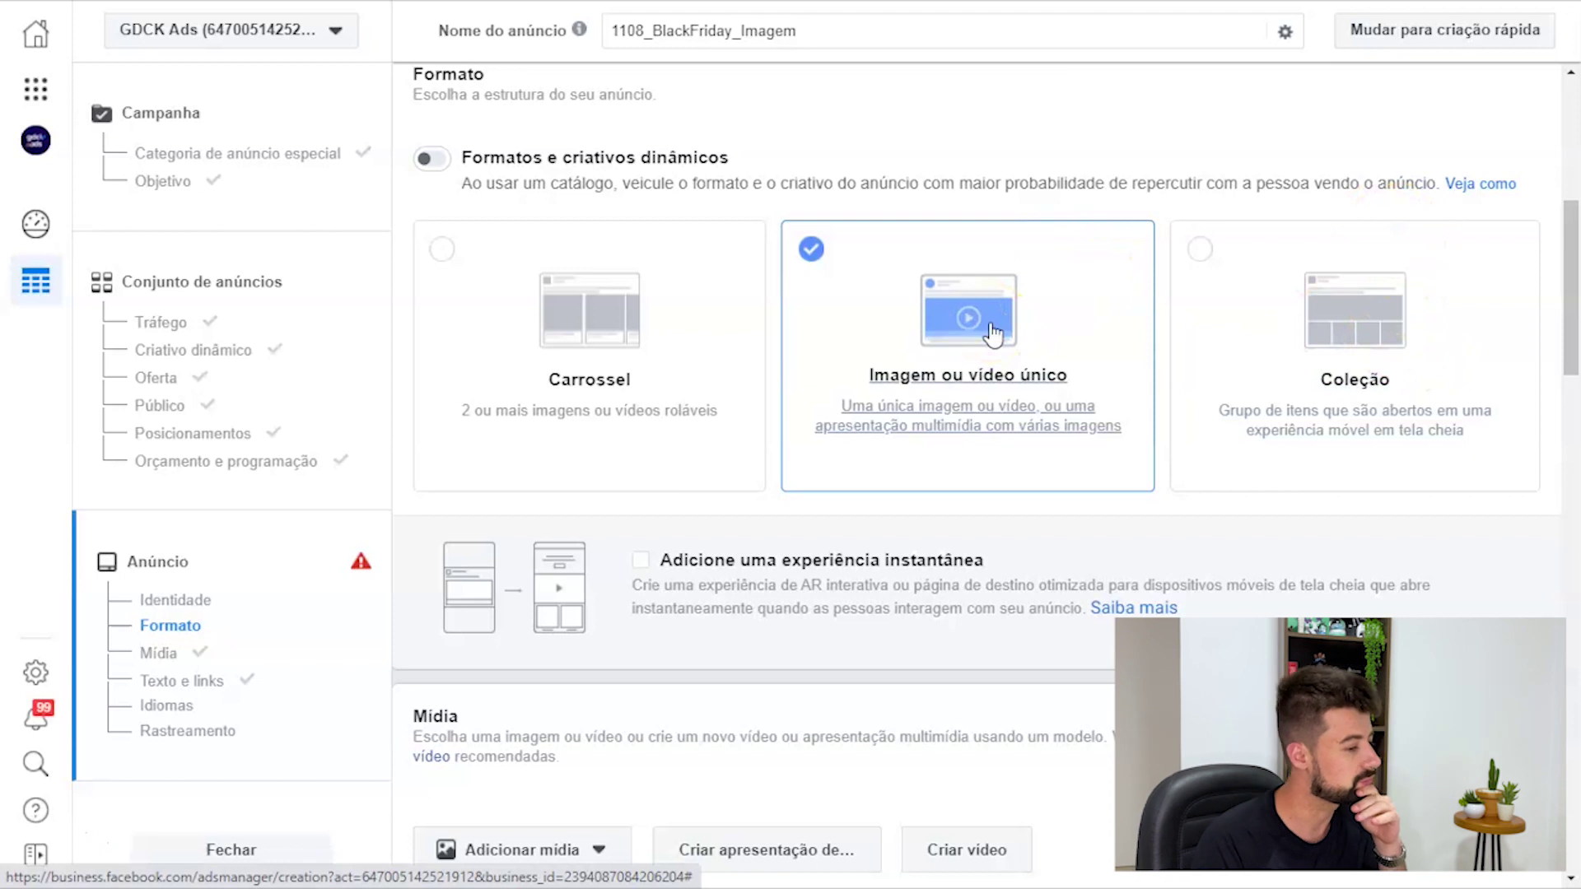
{"action": "left_click", "coordinate": [1571, 329]}
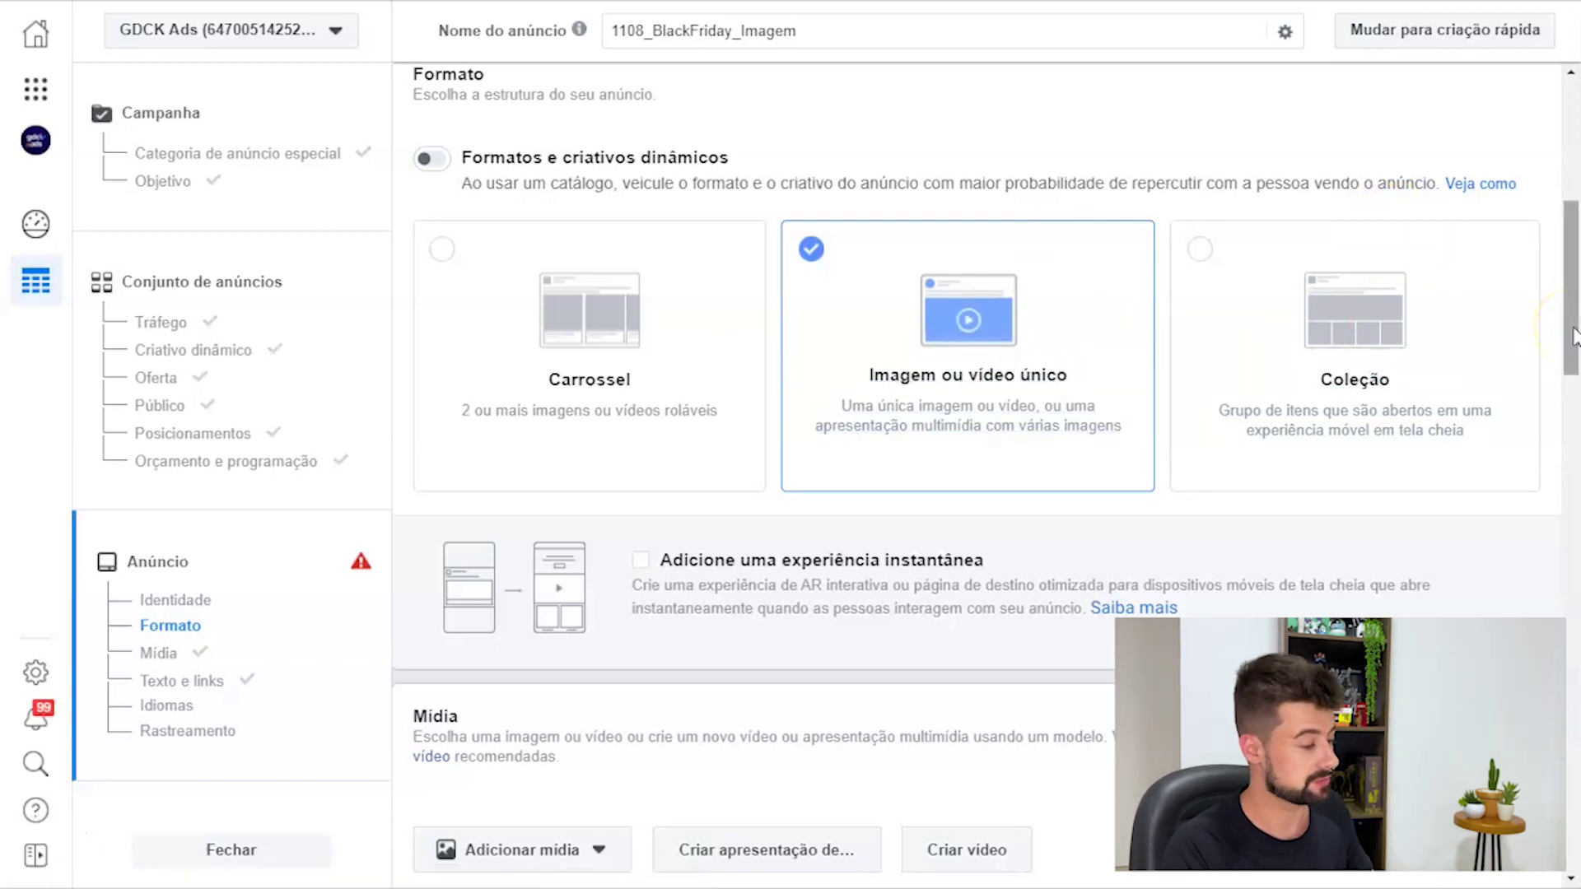
{"action": "left_click_drag", "start_coordinate": [1572, 336], "coordinate": [1569, 344]}
{"action": "scroll", "coordinate": [1569, 346], "scroll_direction": "down", "scroll_amount": 5}
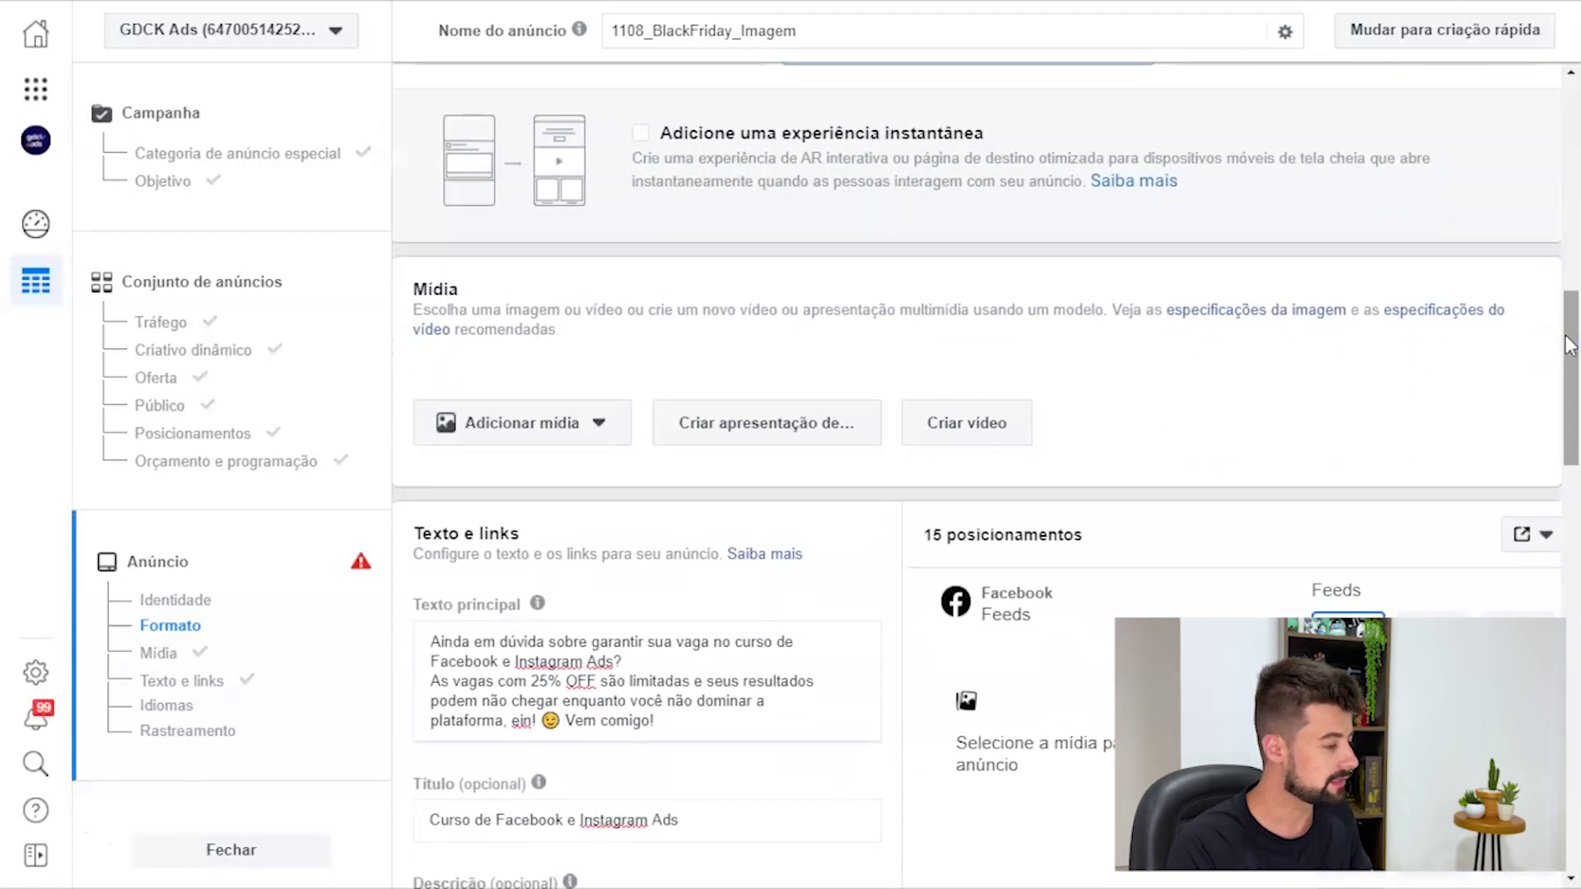
{"action": "scroll", "coordinate": [1569, 346], "scroll_direction": "down", "scroll_amount": 1}
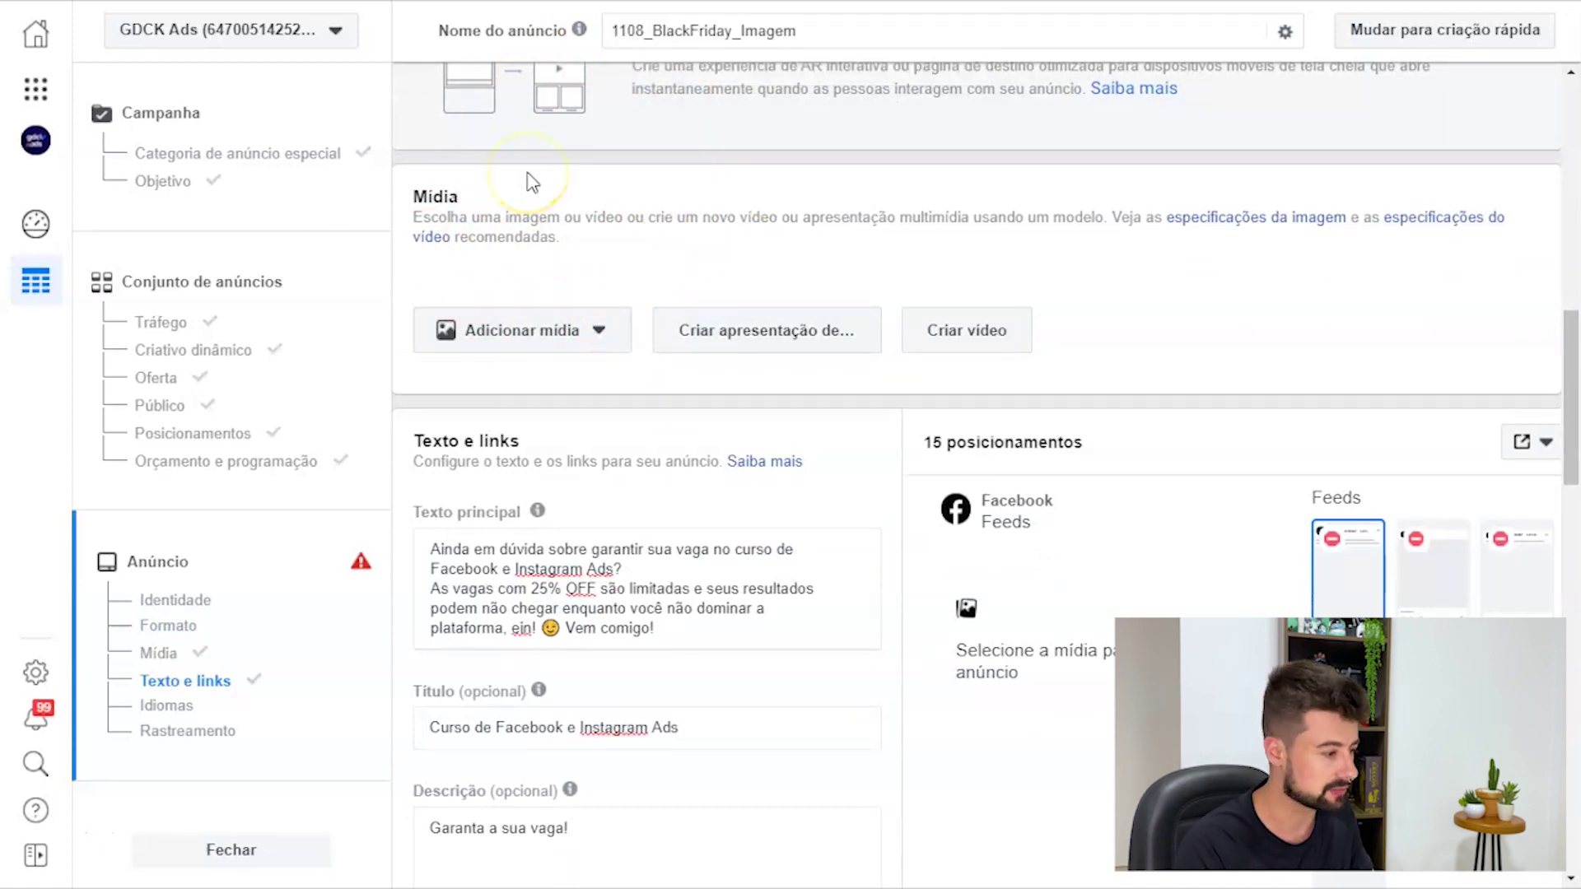
{"action": "mouse_move", "coordinate": [536, 512]}
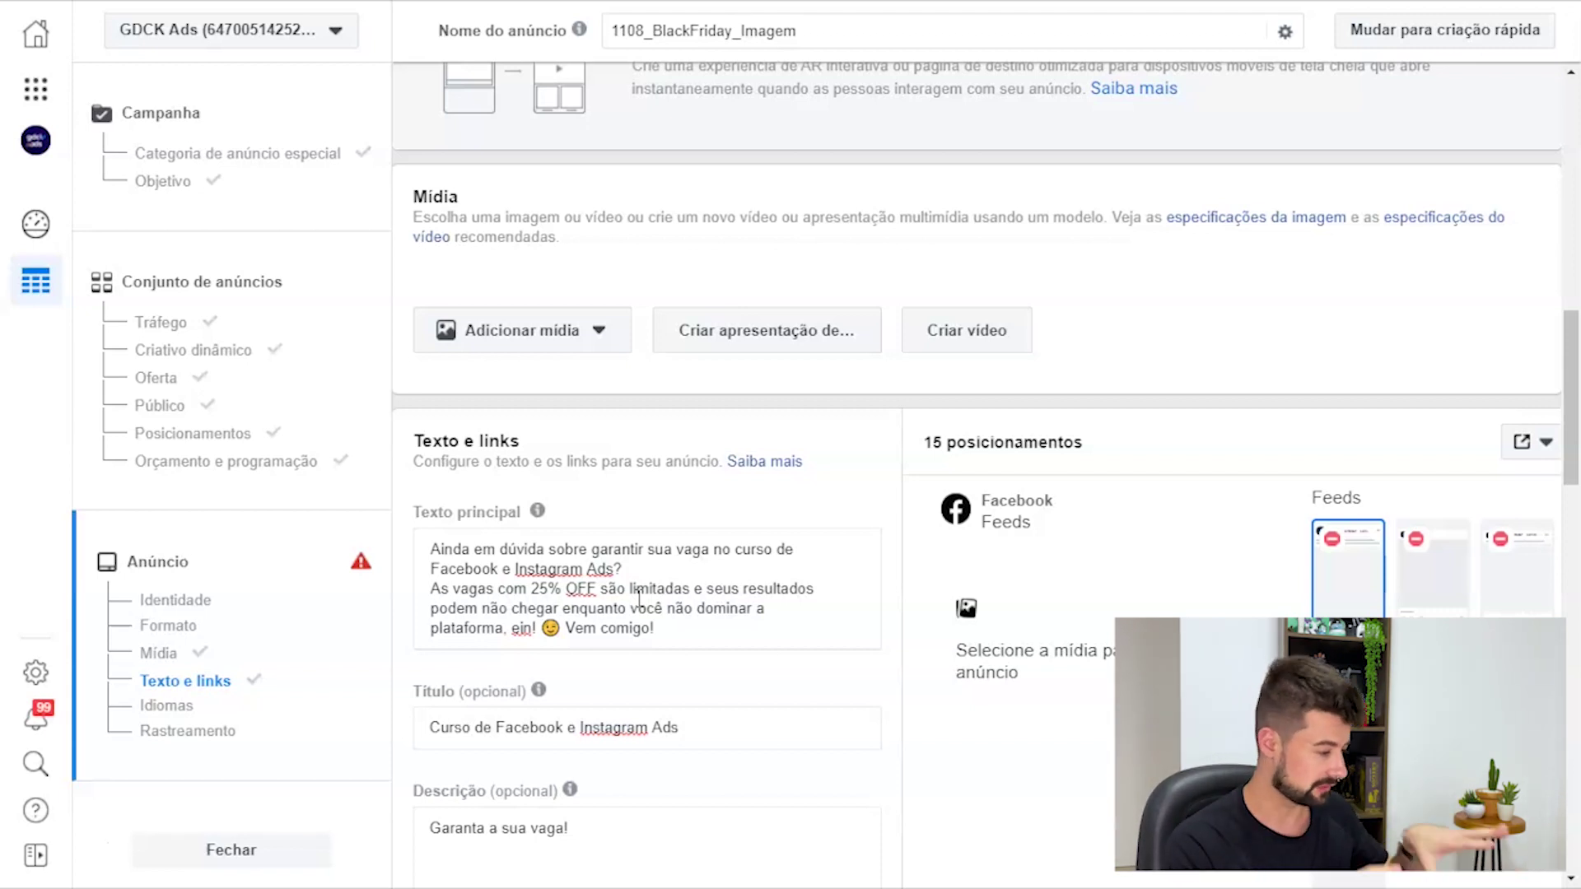
{"action": "left_click", "coordinate": [674, 462]}
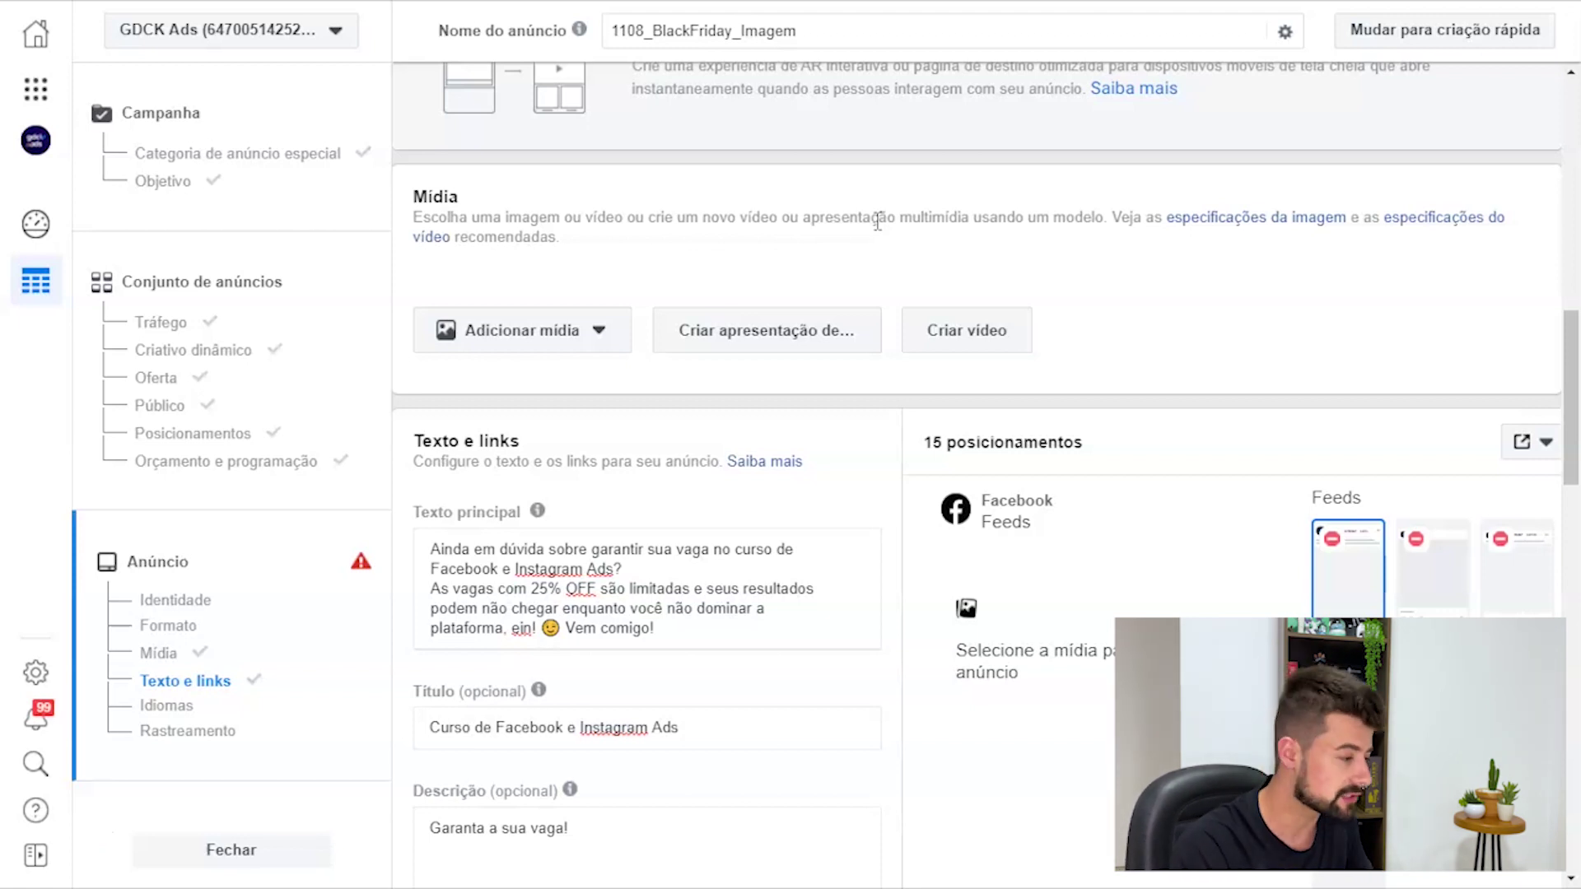
Step: Add the account image proporção 1-1.png as the ad's media
{"action": "left_click", "coordinate": [540, 330]}
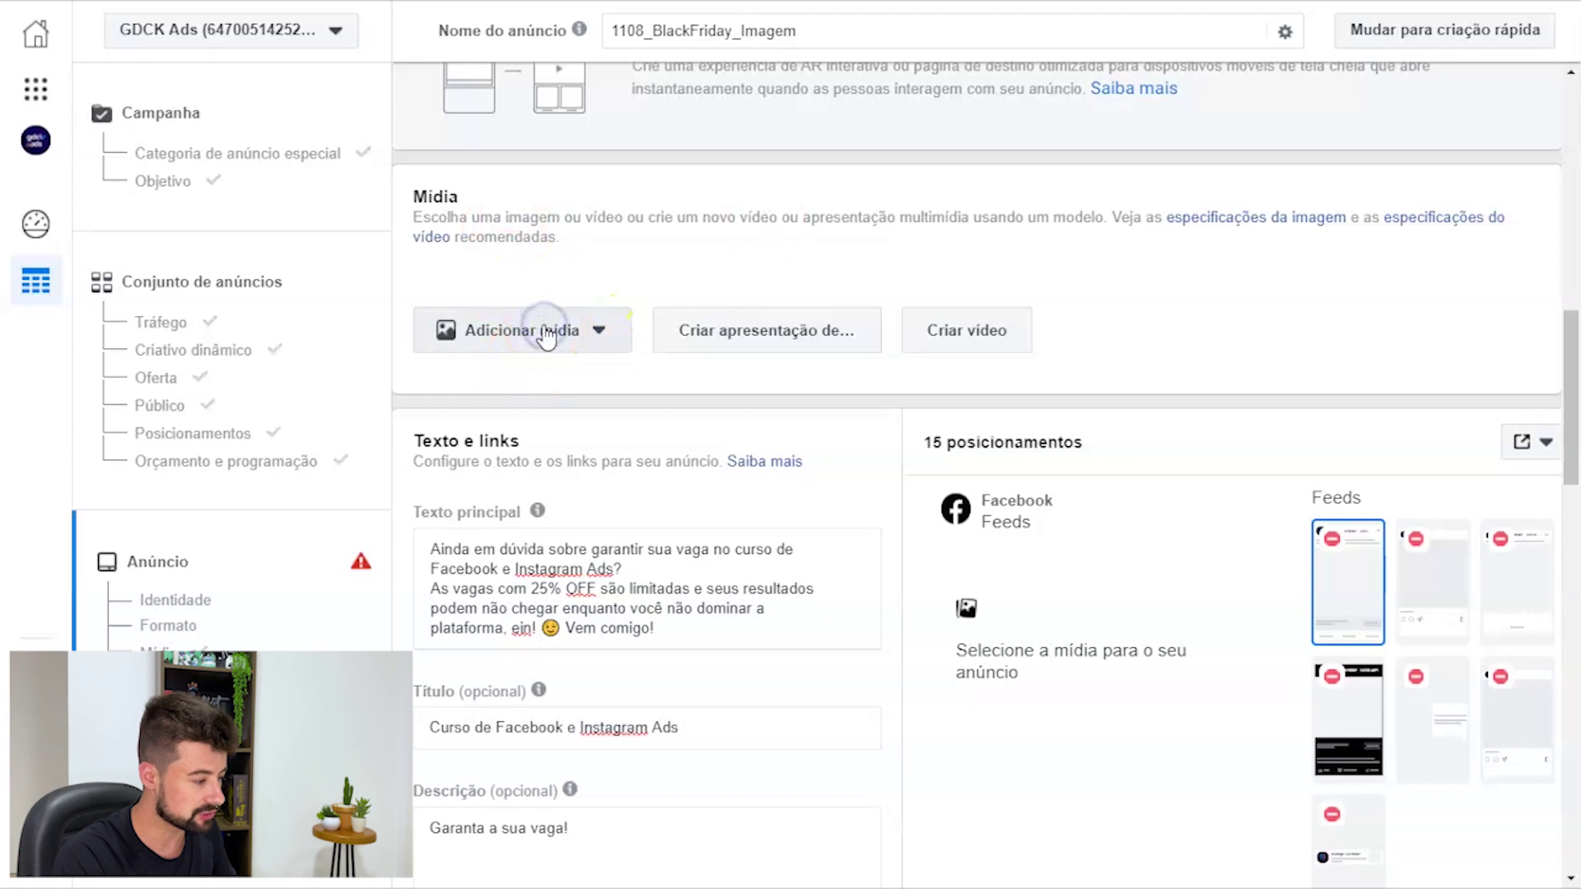
{"action": "left_click", "coordinate": [531, 378]}
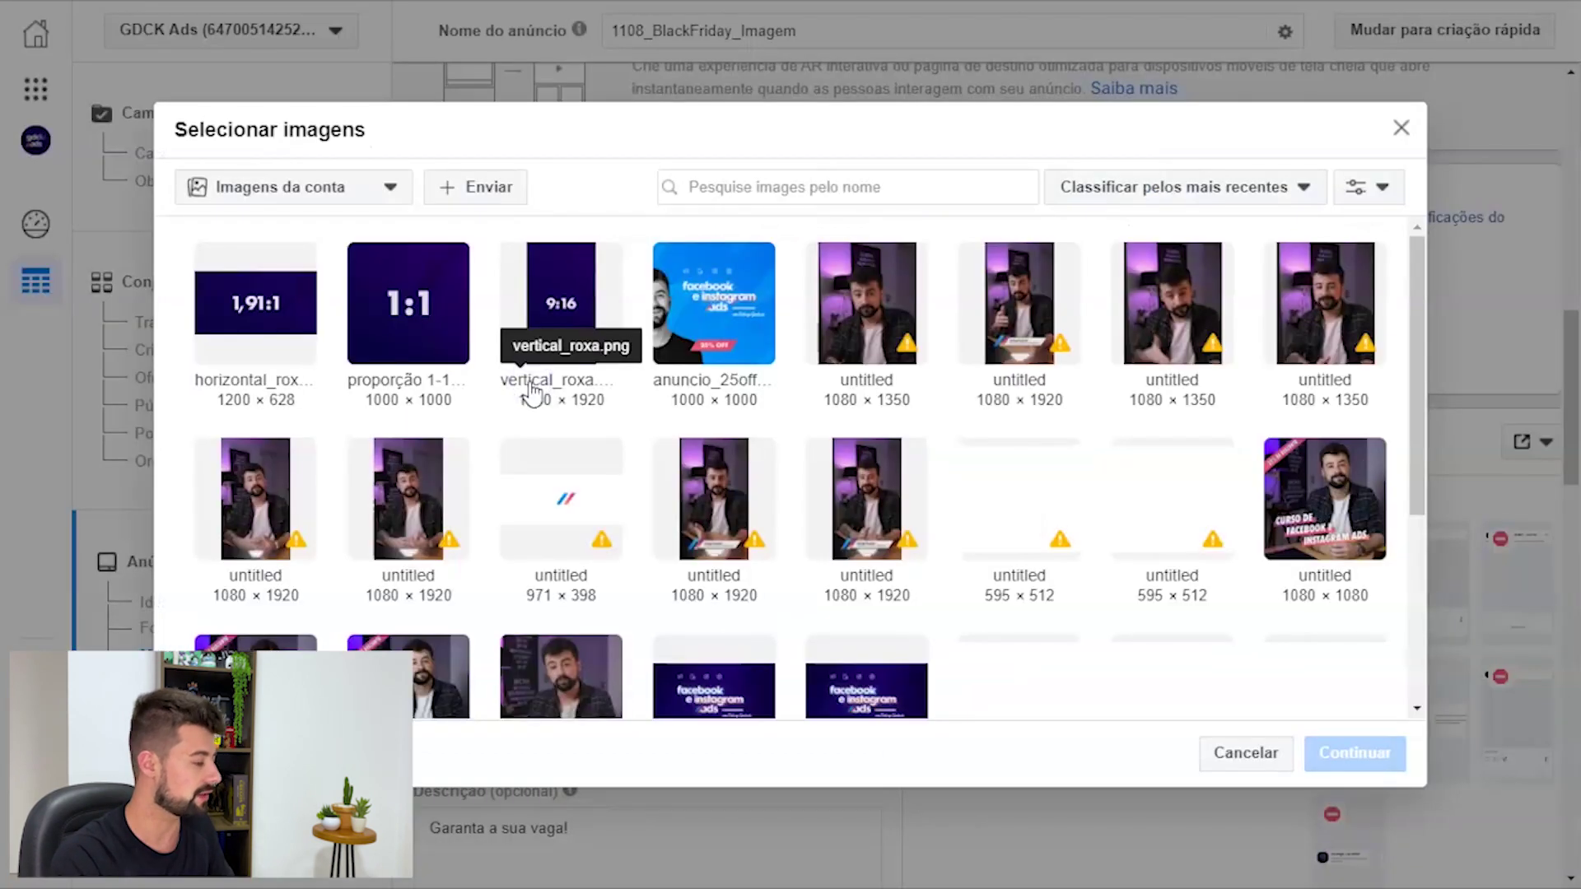
{"action": "left_click", "coordinate": [417, 311]}
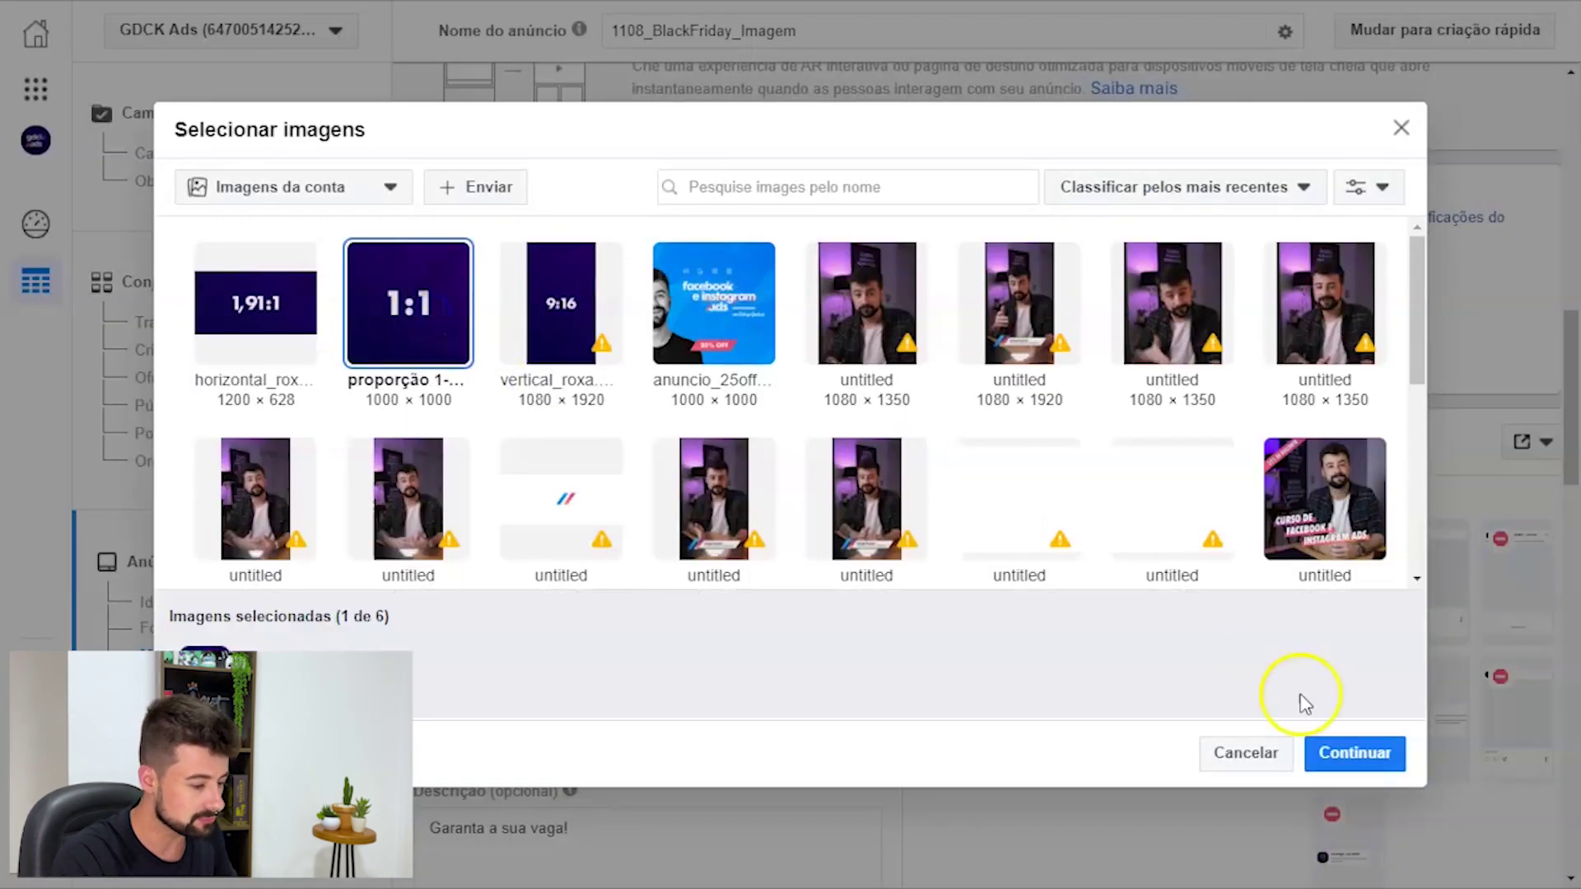
{"action": "left_click", "coordinate": [1350, 753]}
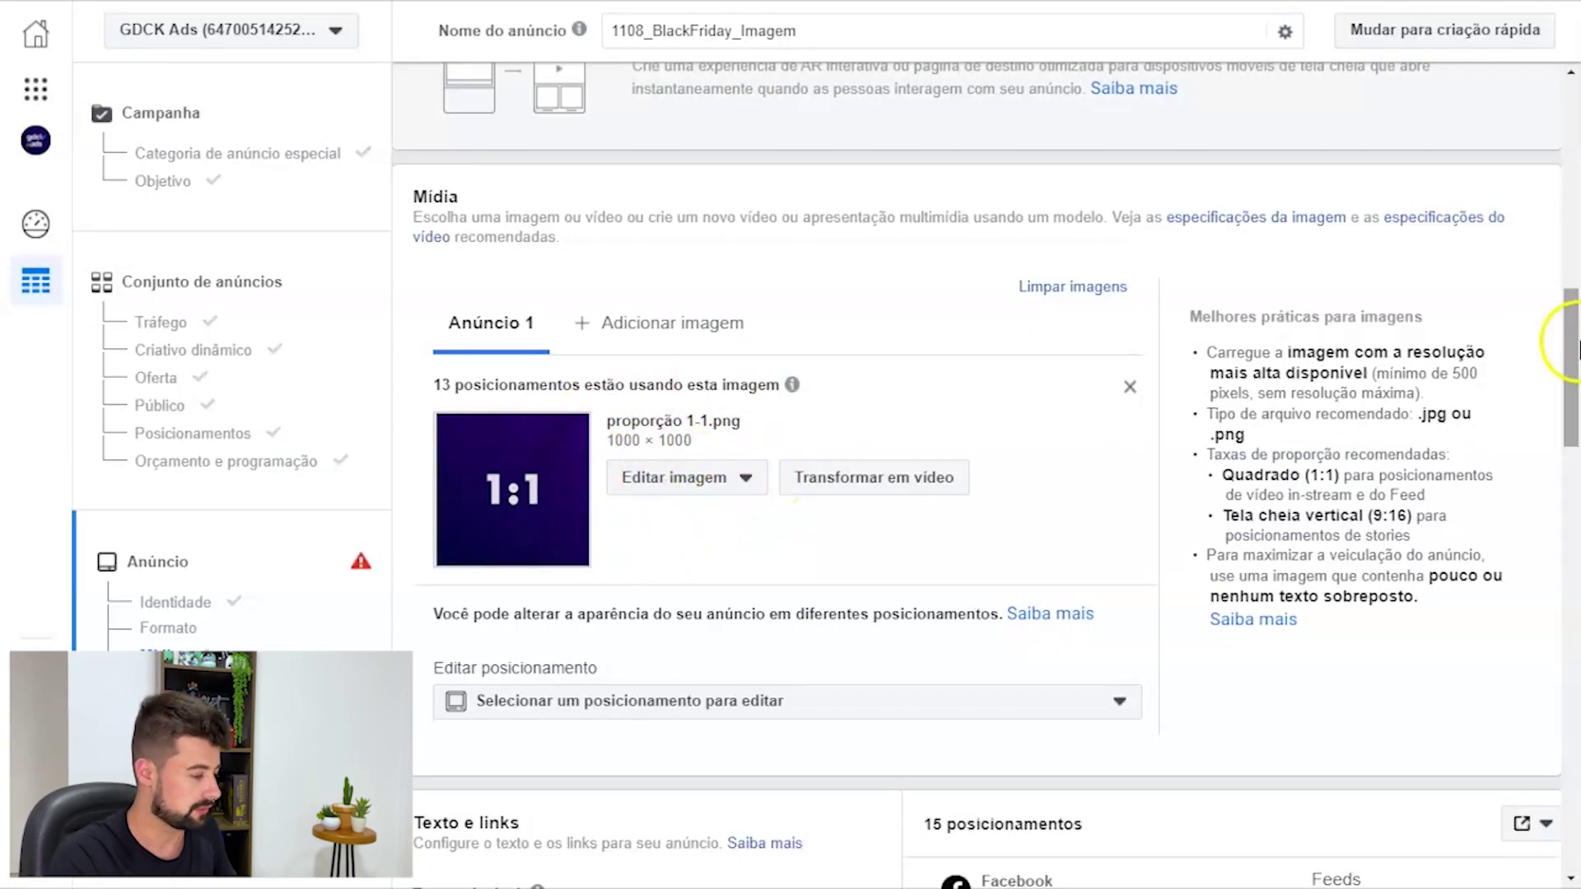
Step: Preview the ad in the Facebook Stories placement and in the Facebook feeds
{"action": "left_click_drag", "start_coordinate": [1570, 349], "coordinate": [1572, 424]}
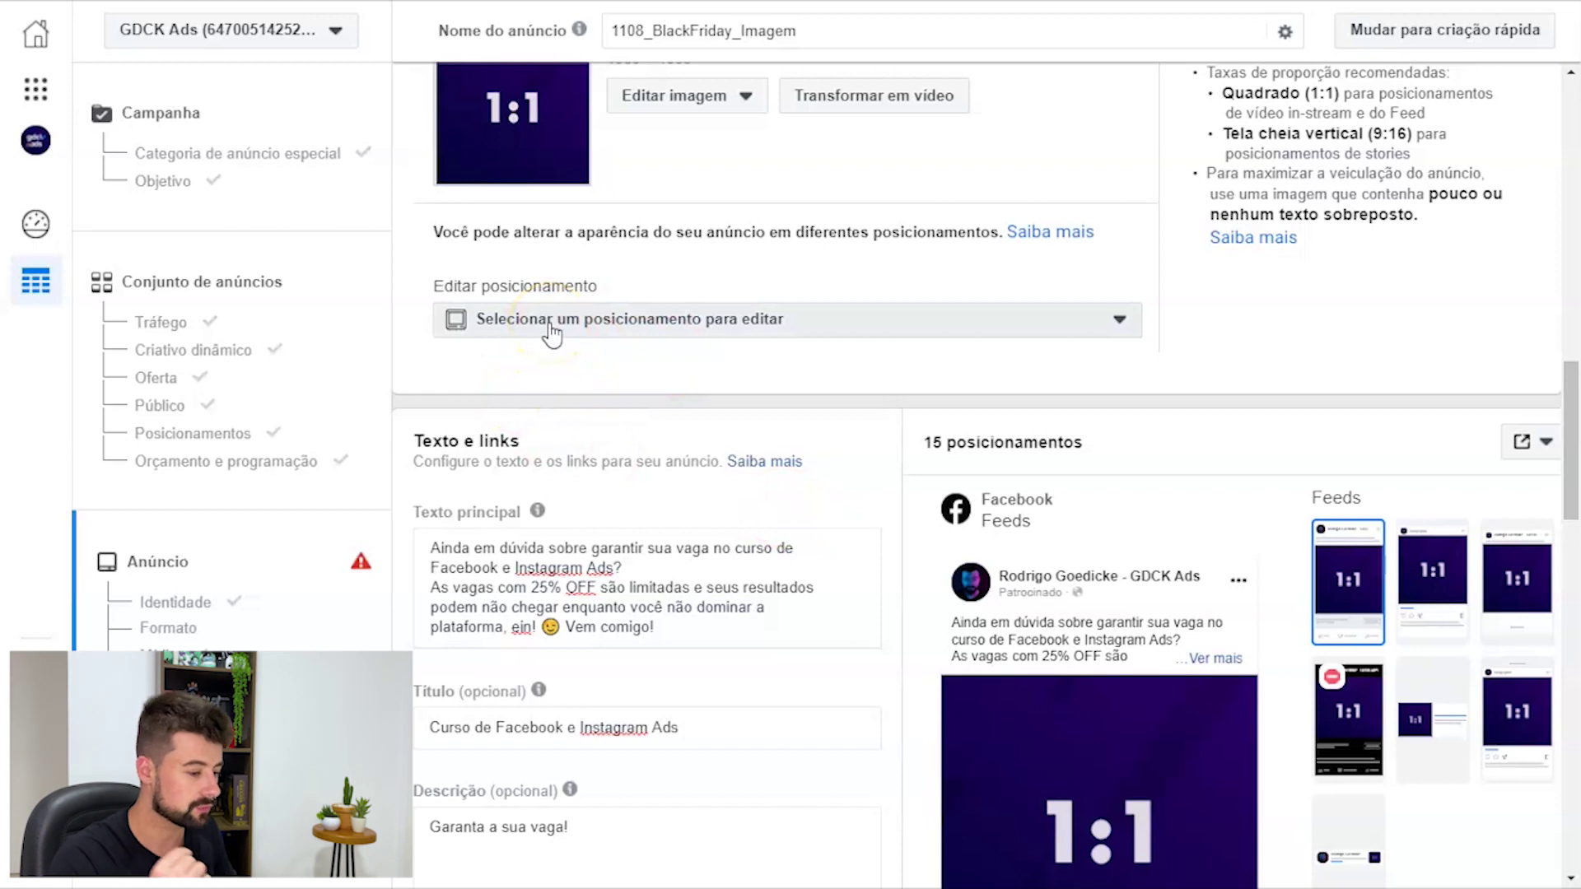
{"action": "left_click_drag", "start_coordinate": [1569, 423], "coordinate": [1575, 461]}
{"action": "mouse_move", "coordinate": [1044, 236]}
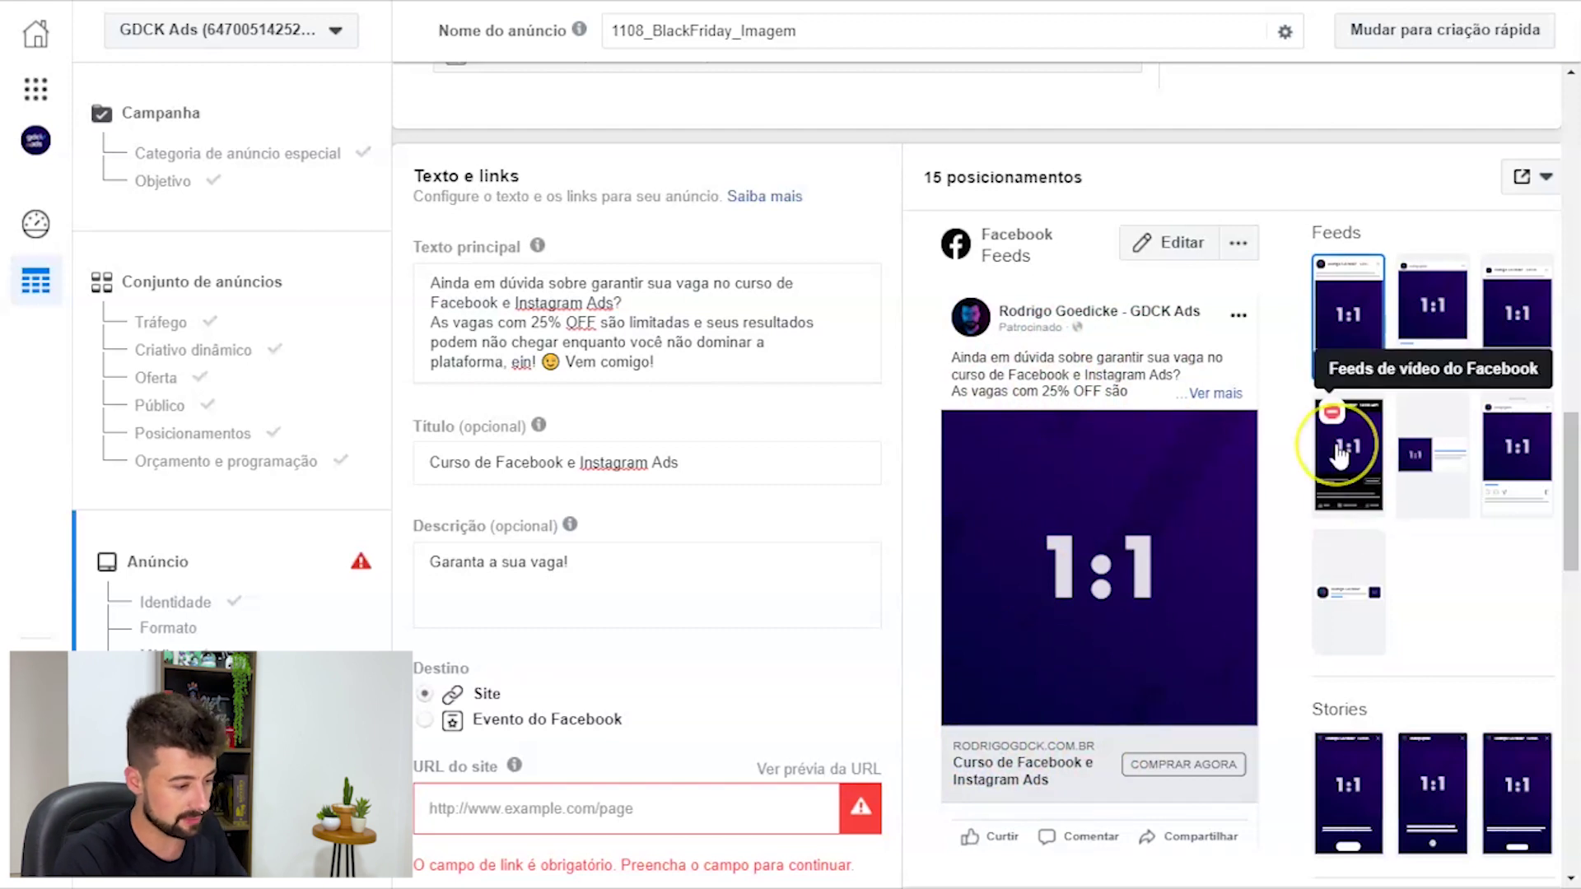
{"action": "left_click", "coordinate": [1348, 790]}
{"action": "mouse_move", "coordinate": [1083, 312]}
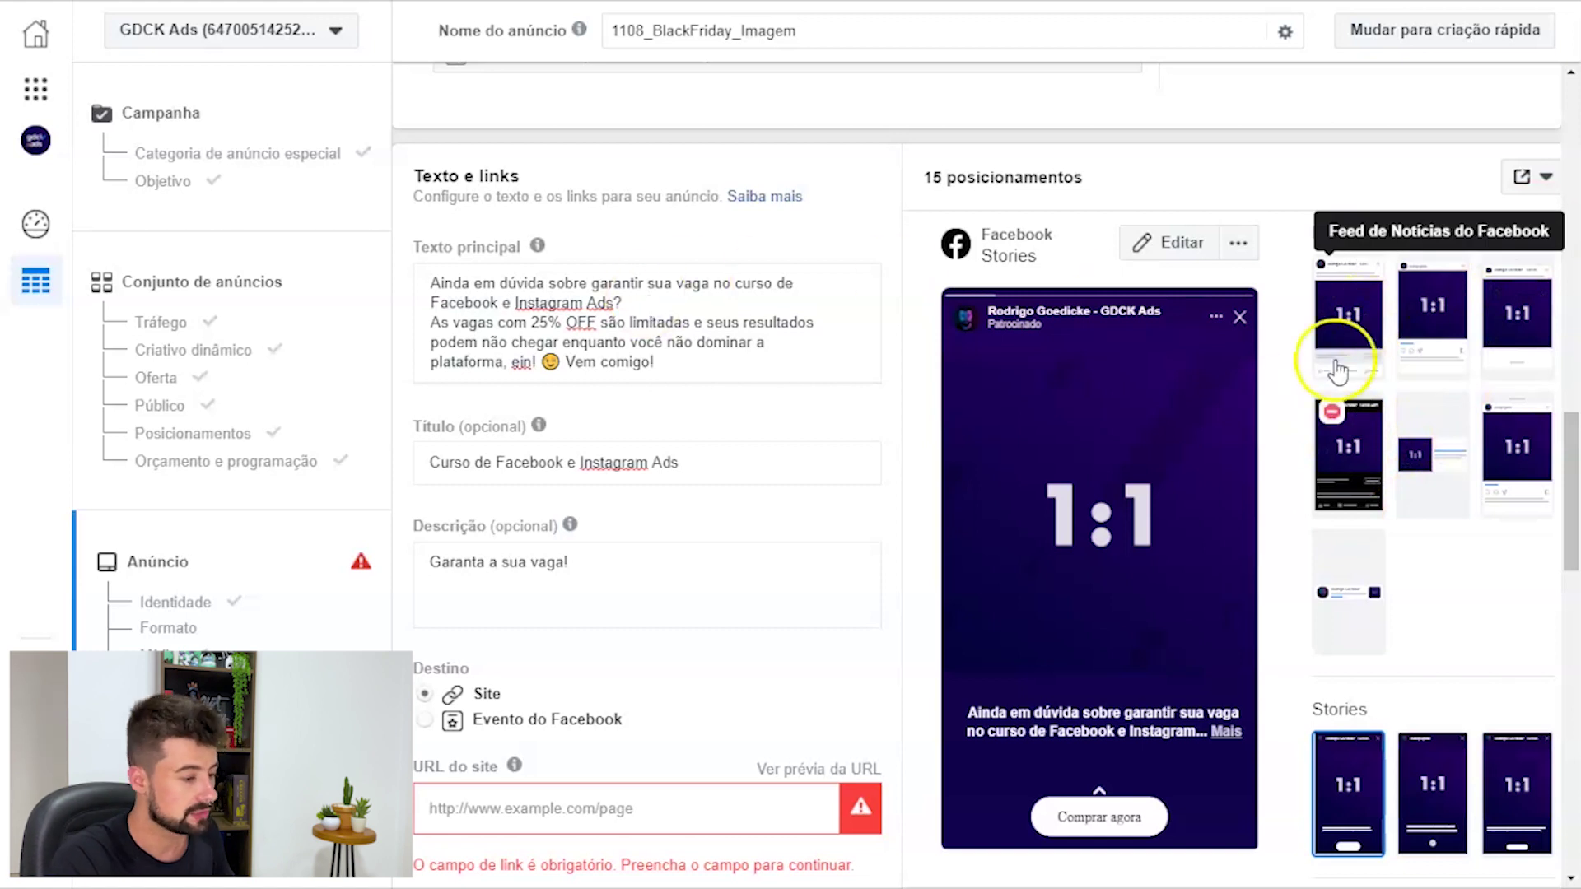
{"action": "left_click", "coordinate": [1415, 304]}
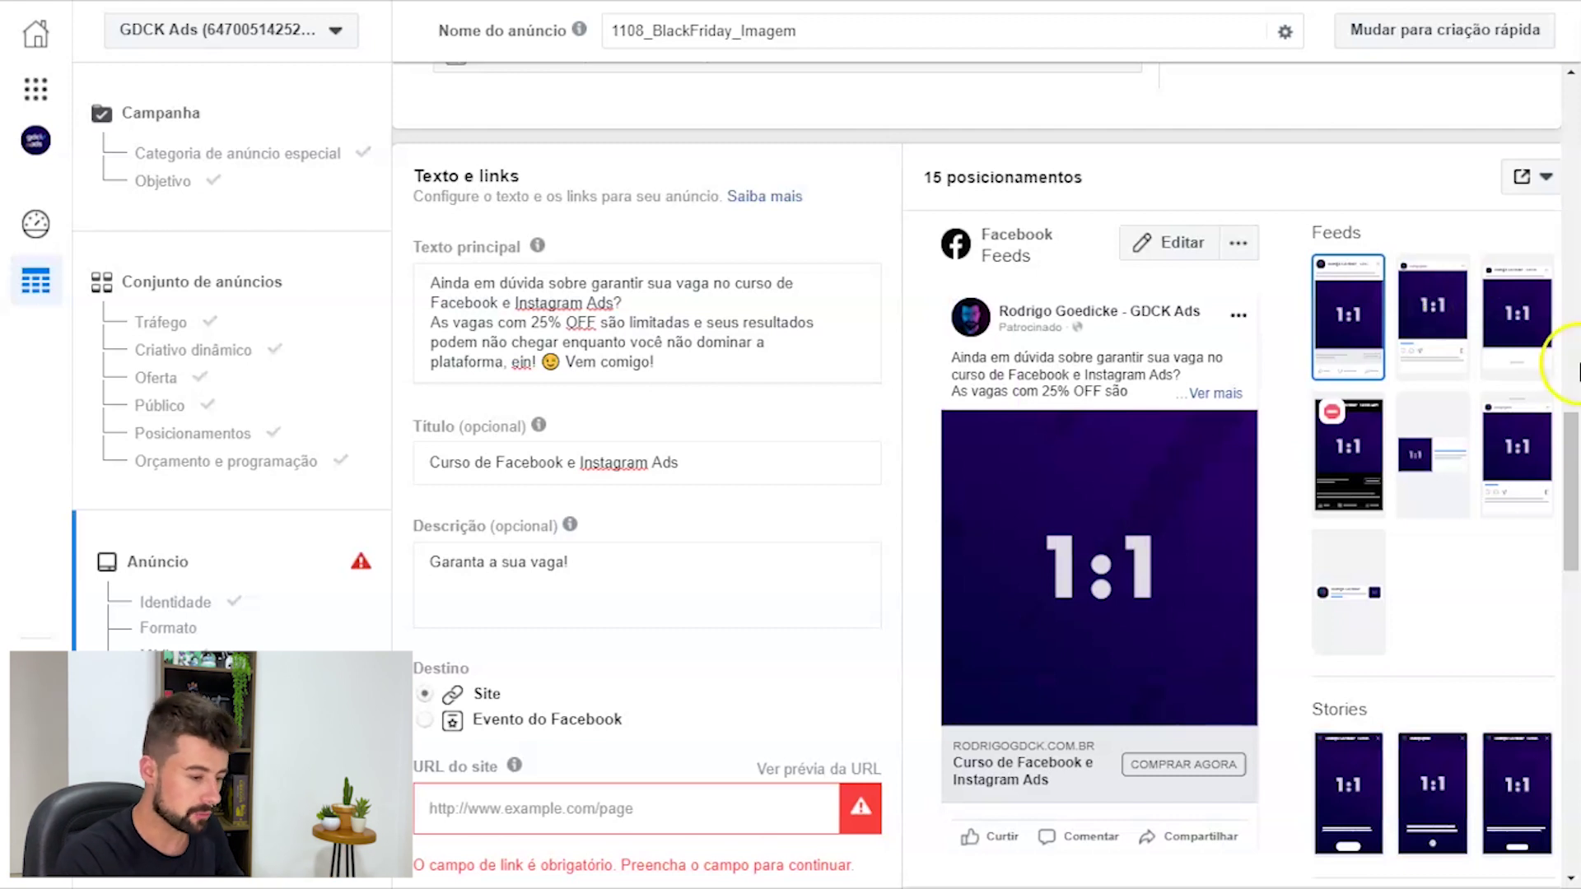
Step: Replace the image with vertical_roxa.png for the 9:16 Stories, Aplicativos e sites placement group and save
{"action": "scroll", "coordinate": [1574, 473], "scroll_direction": "up", "scroll_amount": 2}
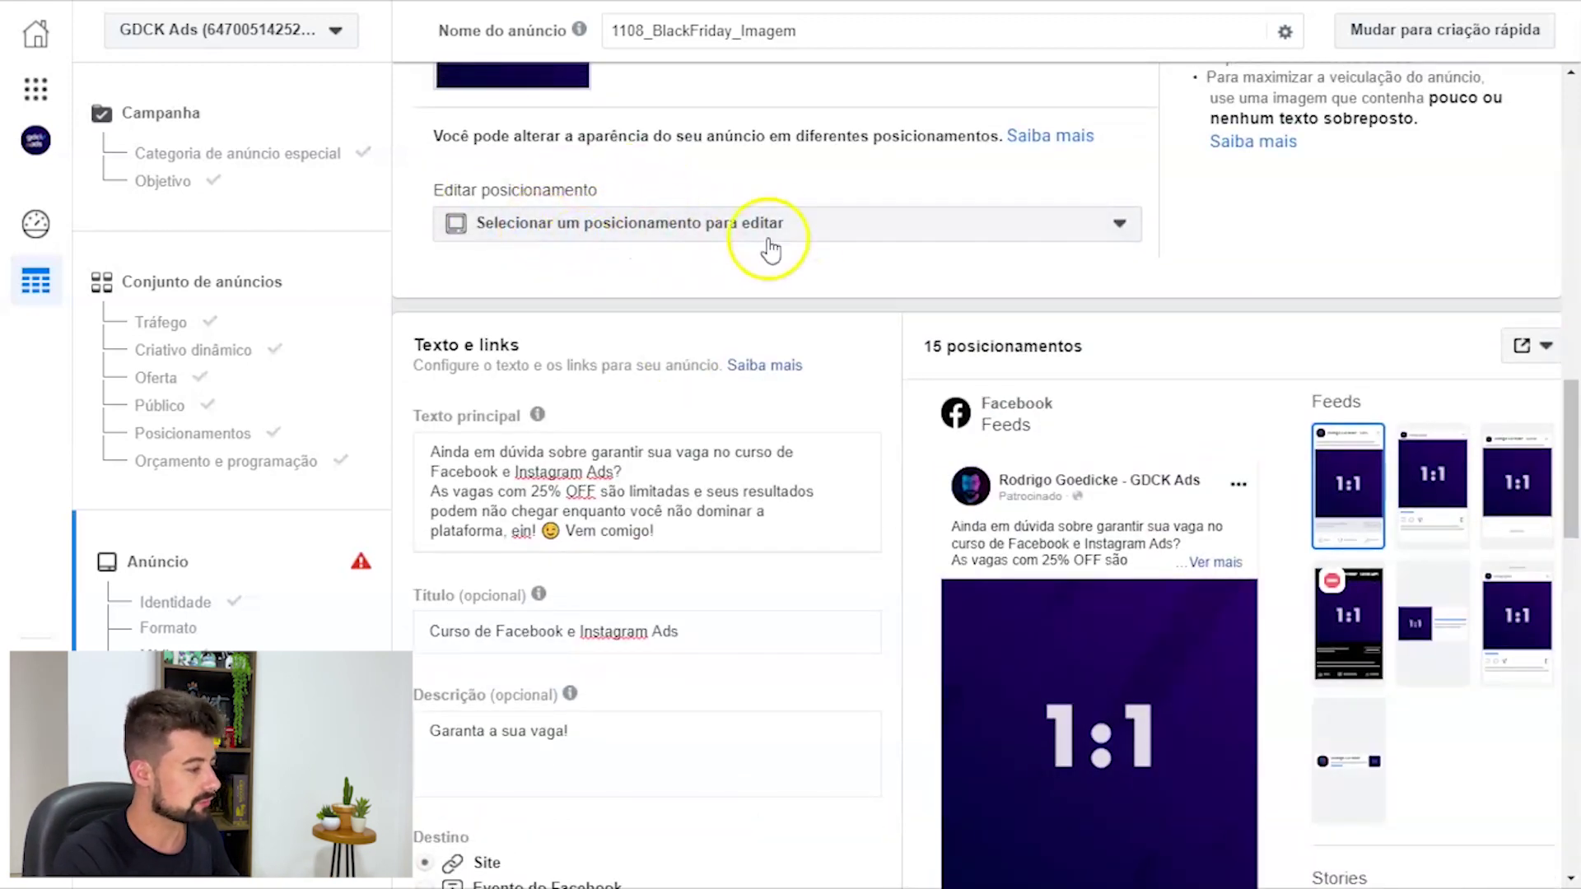
{"action": "left_click", "coordinate": [656, 247]}
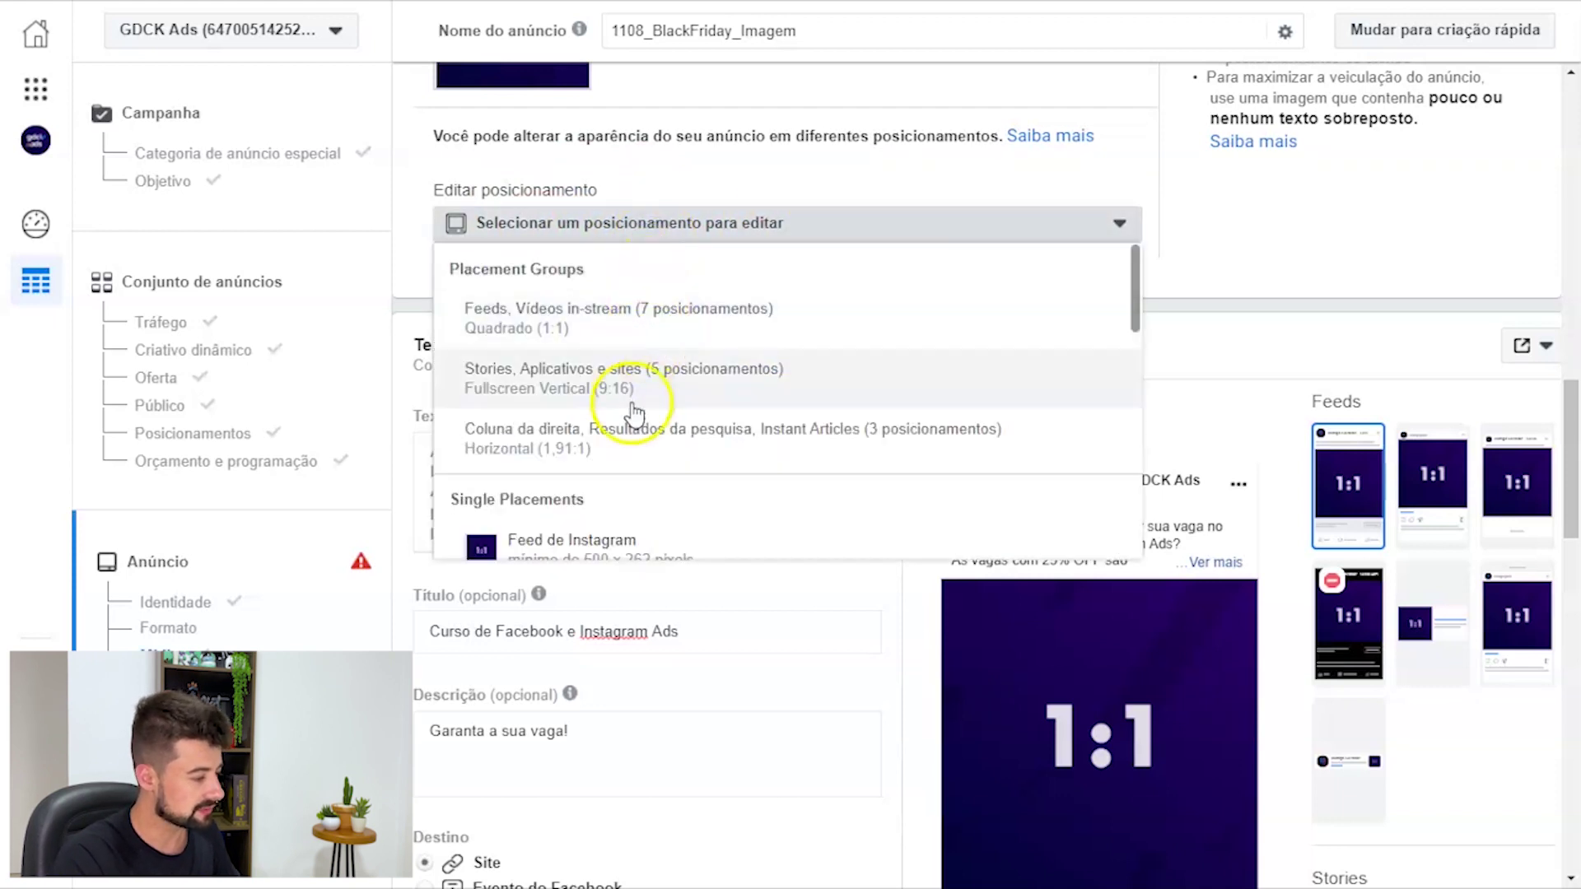
{"action": "left_click", "coordinate": [613, 348]}
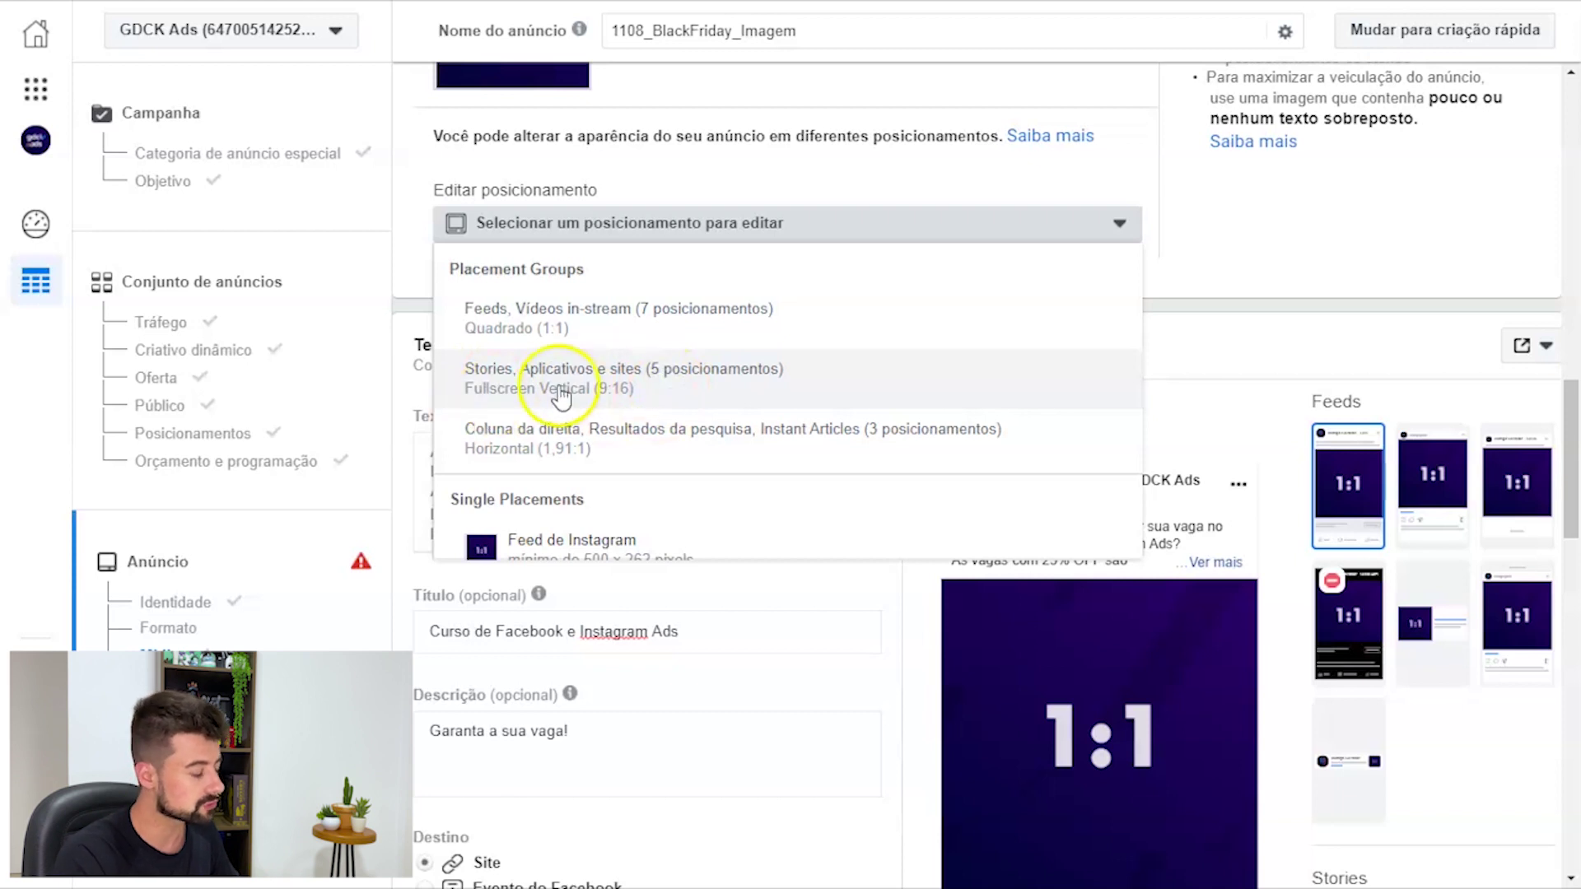
{"action": "left_click", "coordinate": [639, 384]}
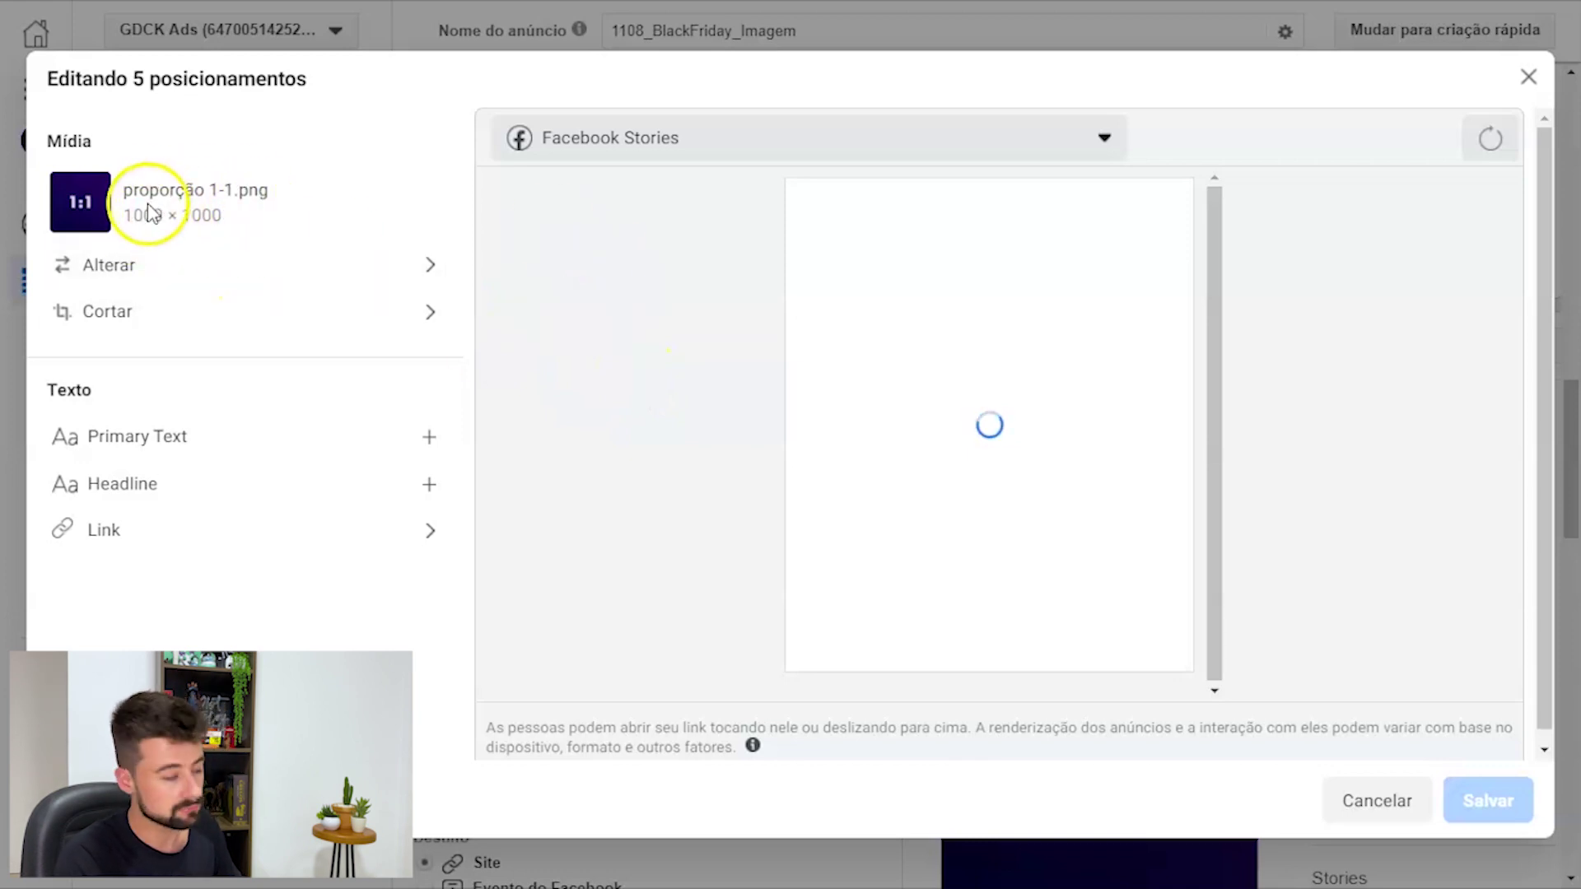
{"action": "left_click", "coordinate": [135, 264]}
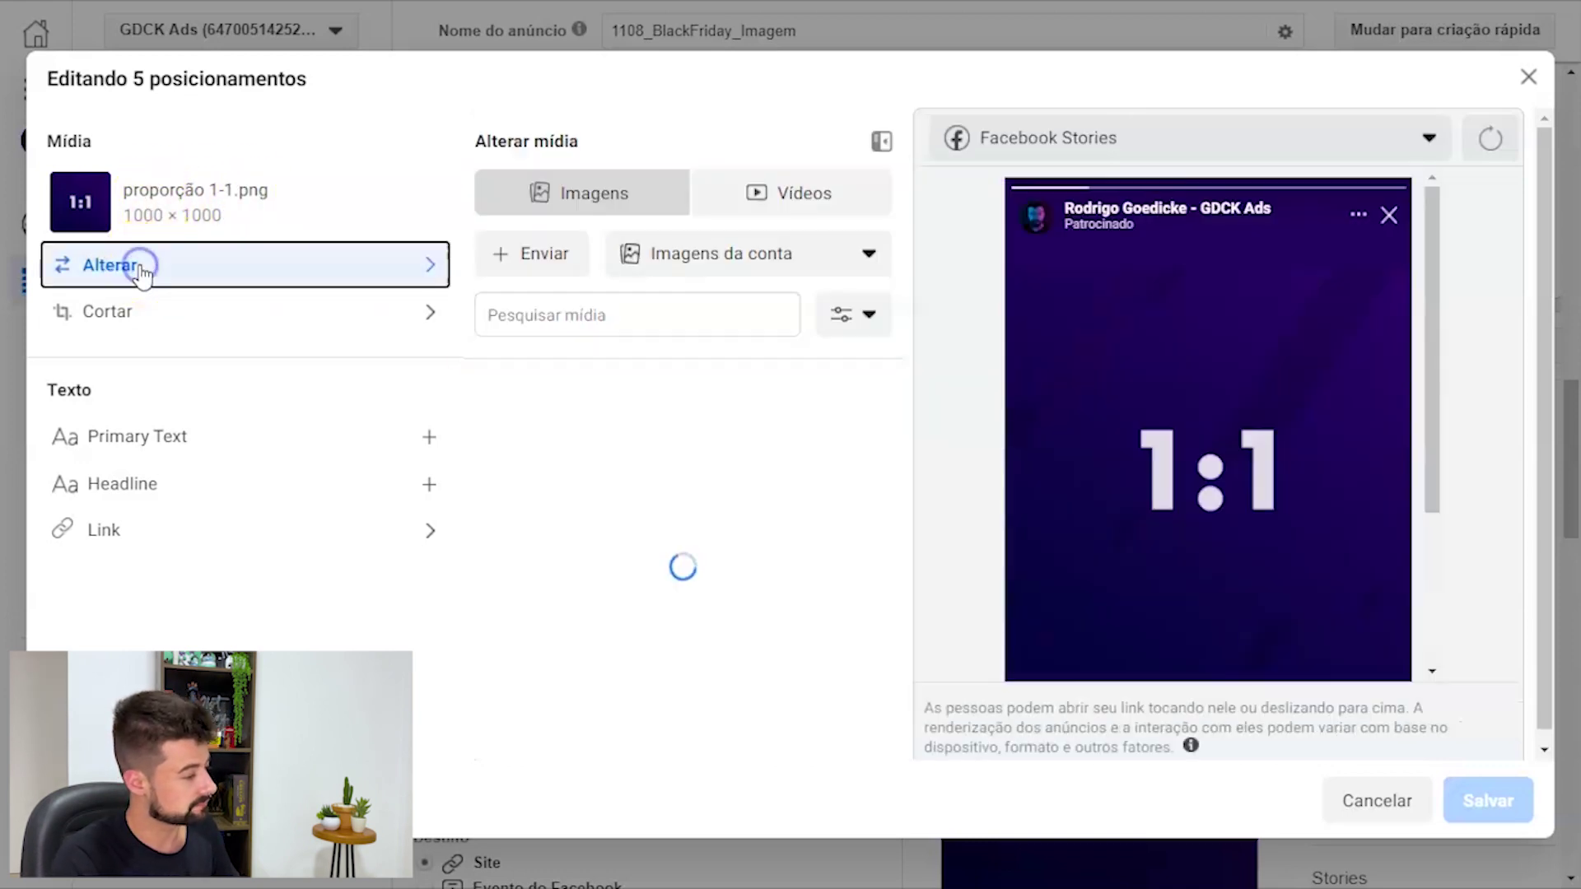
{"action": "left_click", "coordinate": [812, 471]}
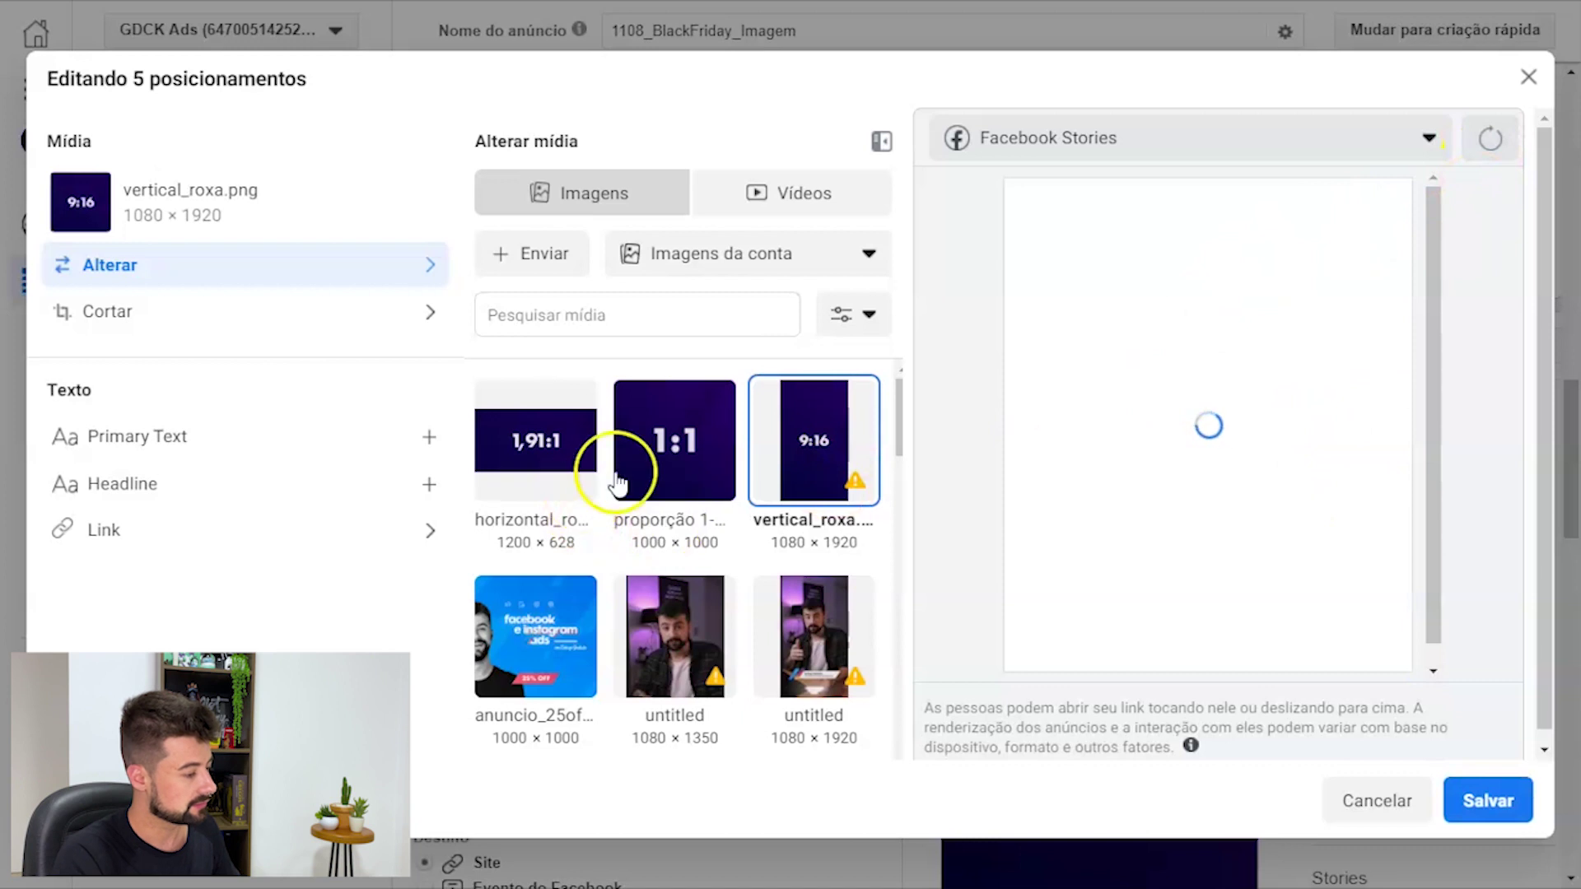
{"action": "mouse_move", "coordinate": [853, 480]}
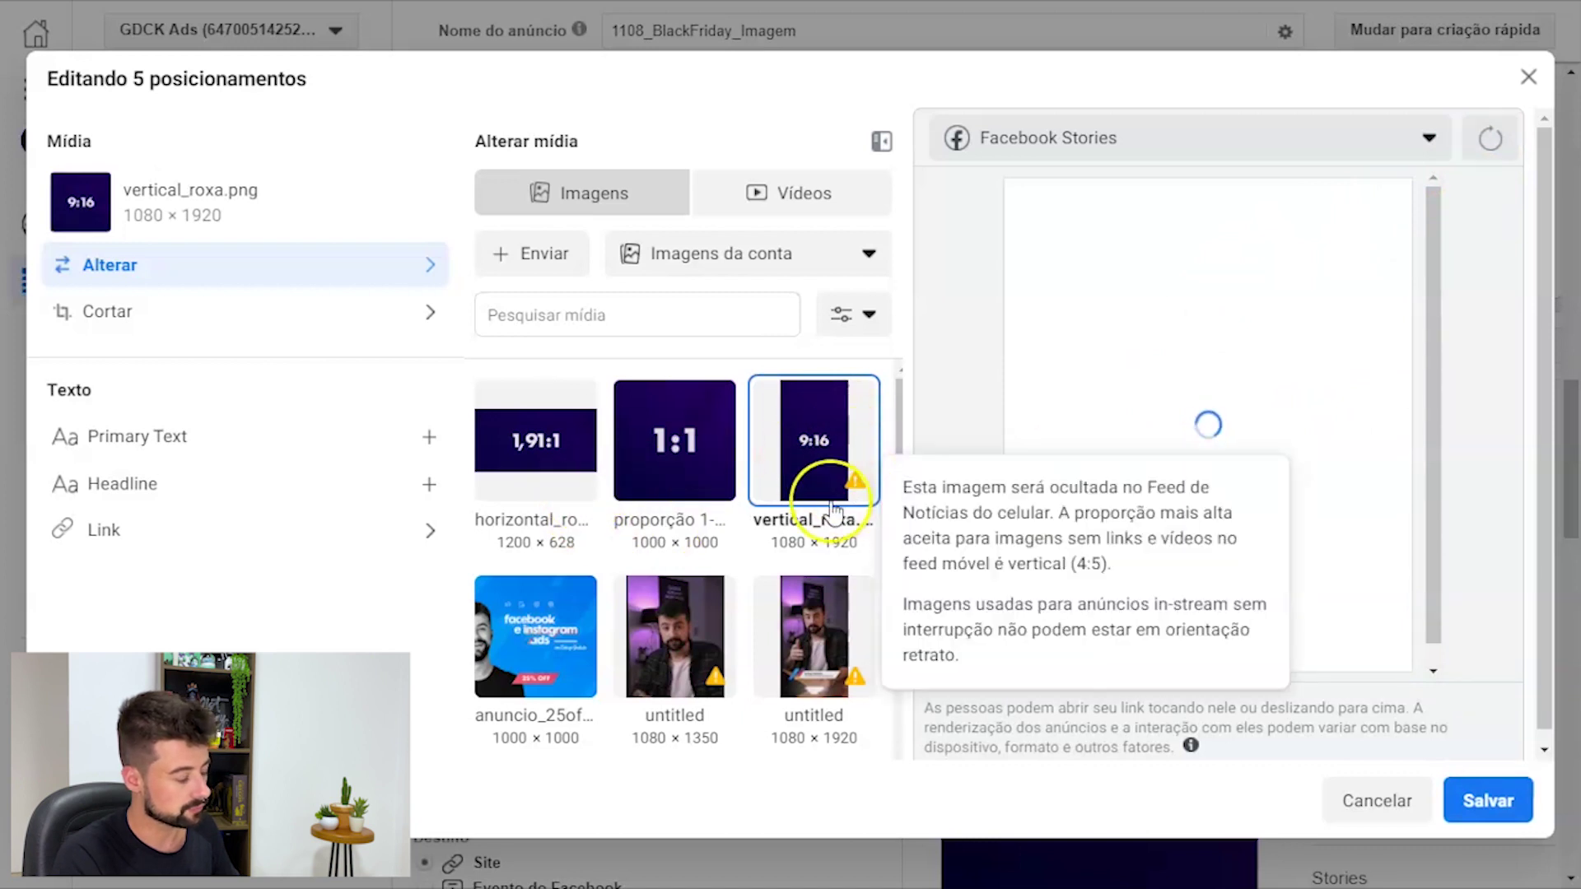
{"action": "left_click", "coordinate": [1433, 268]}
{"action": "left_click_drag", "start_coordinate": [1434, 269], "coordinate": [1431, 510]}
{"action": "left_click", "coordinate": [1478, 801]}
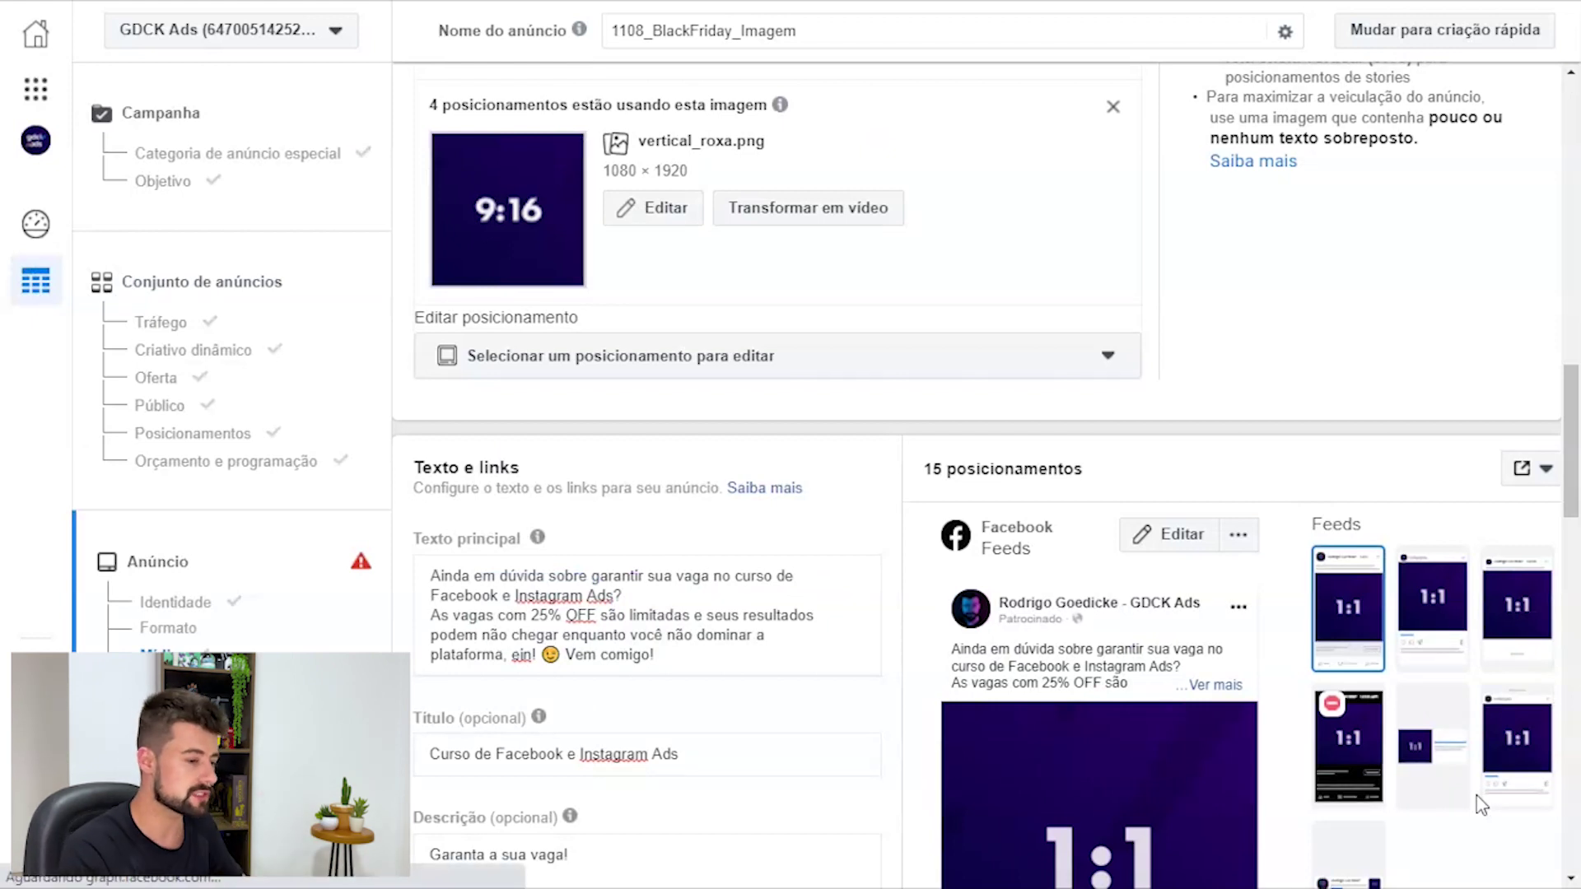
Step: Replace the image with horizontal_roxa.png for the 1,91:1 Coluna da direita, Resultados da pesquisa, Instant Articles placement group and save
{"action": "scroll", "coordinate": [1571, 535], "scroll_direction": "down", "scroll_amount": 3}
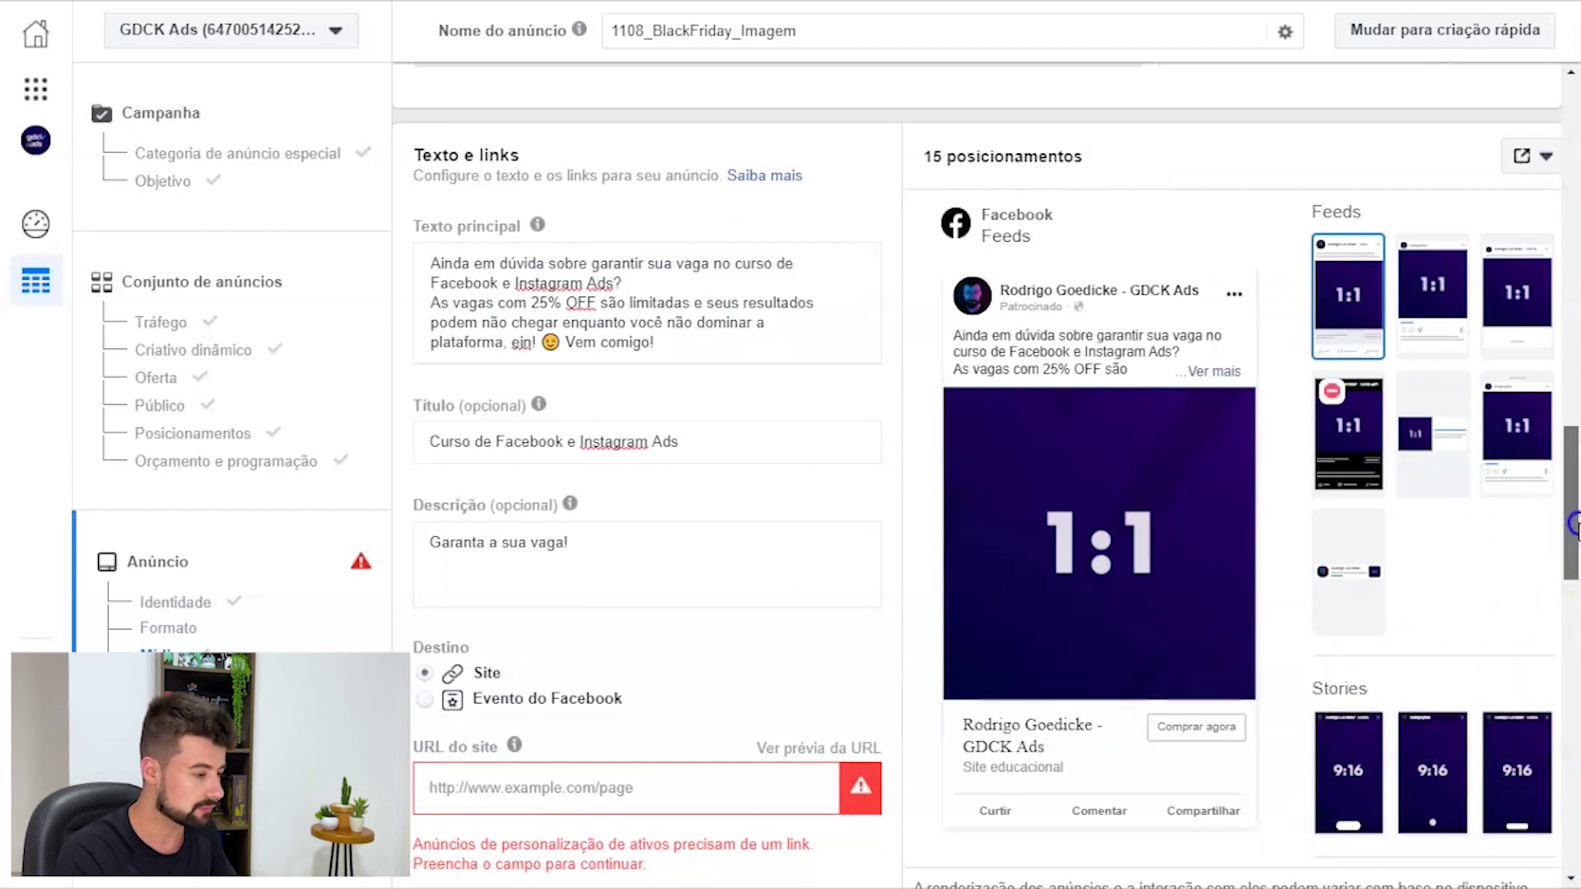
{"action": "scroll", "coordinate": [1572, 522], "scroll_direction": "down", "scroll_amount": 3}
{"action": "mouse_move", "coordinate": [1569, 473]}
{"action": "left_mouse_down"}
{"action": "mouse_move", "coordinate": [1568, 568]}
{"action": "mouse_move", "coordinate": [1568, 502]}
{"action": "left_mouse_up"}
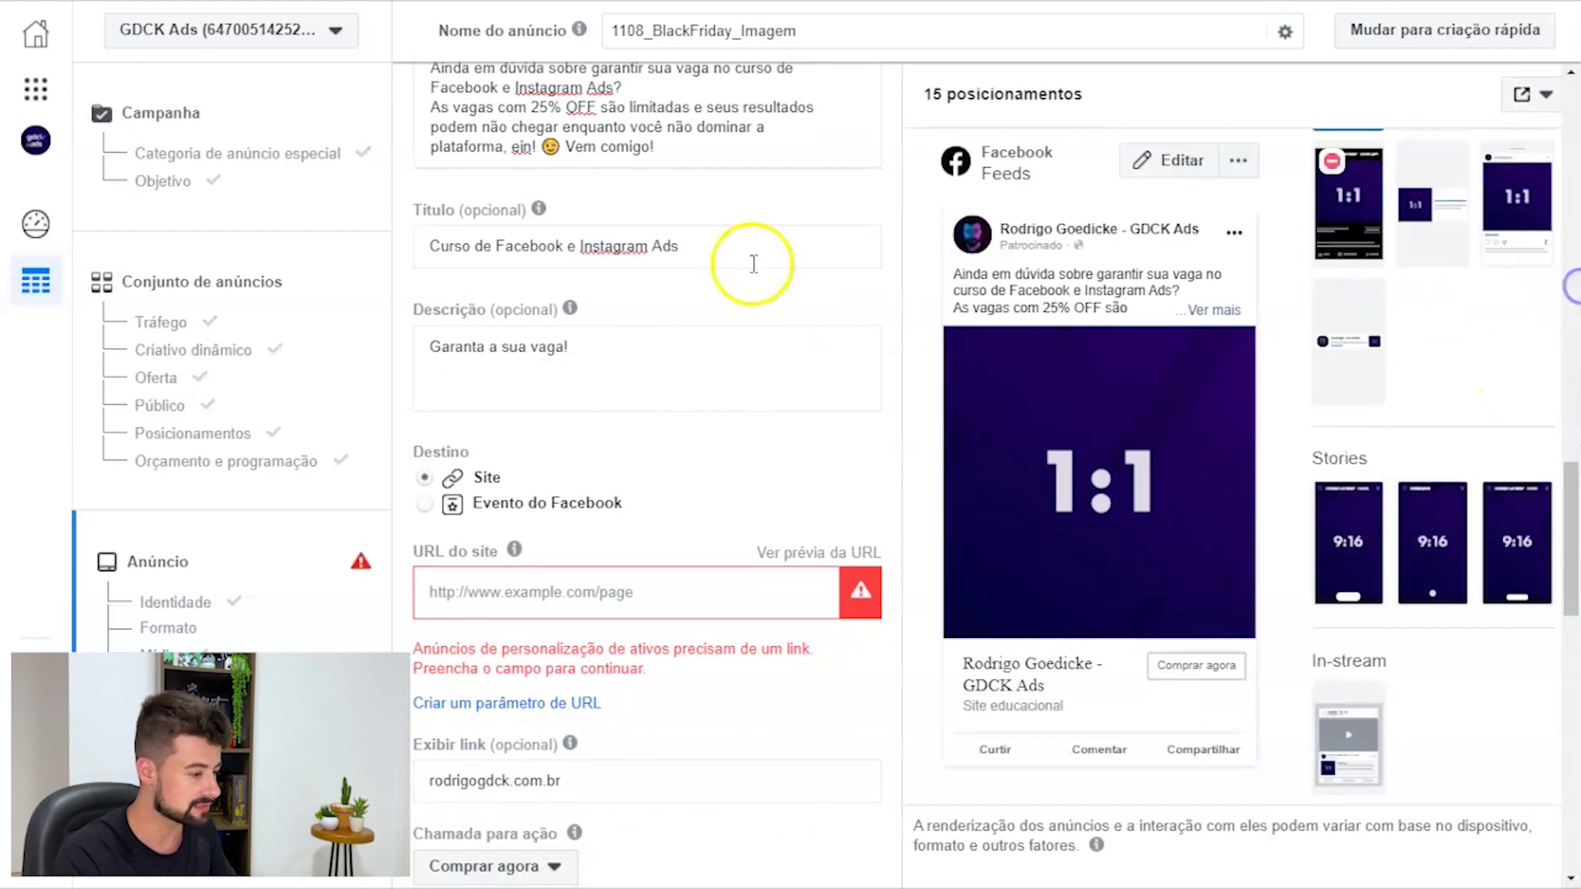
{"action": "scroll", "coordinate": [922, 303], "scroll_direction": "up", "scroll_amount": 2}
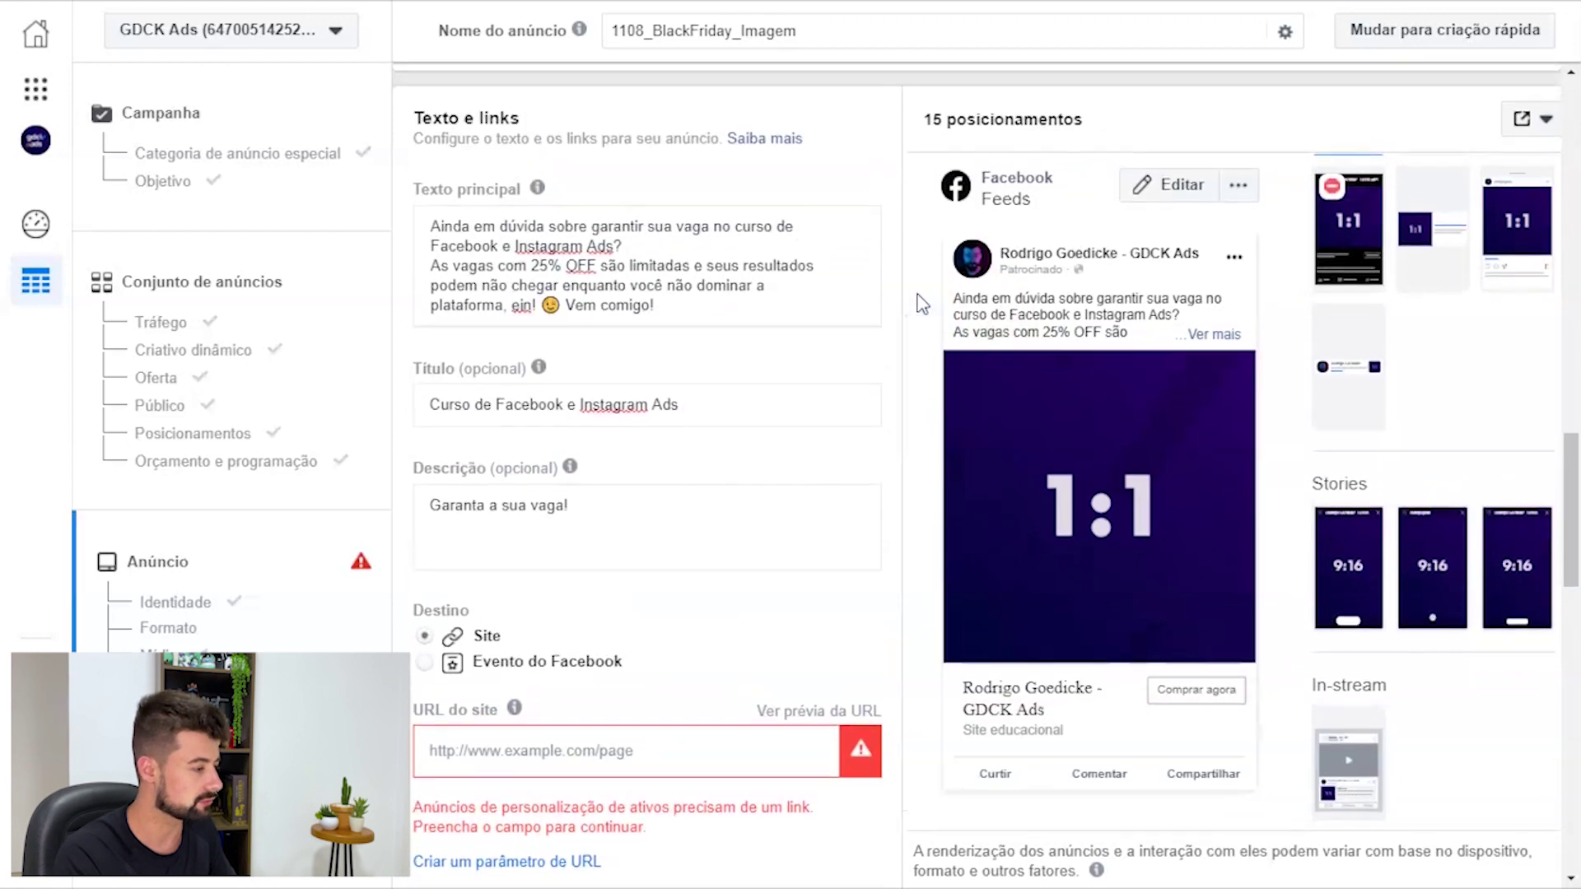
{"action": "scroll", "coordinate": [917, 307], "scroll_direction": "up", "scroll_amount": 8}
{"action": "left_click", "coordinate": [723, 562]}
{"action": "left_click", "coordinate": [723, 562]}
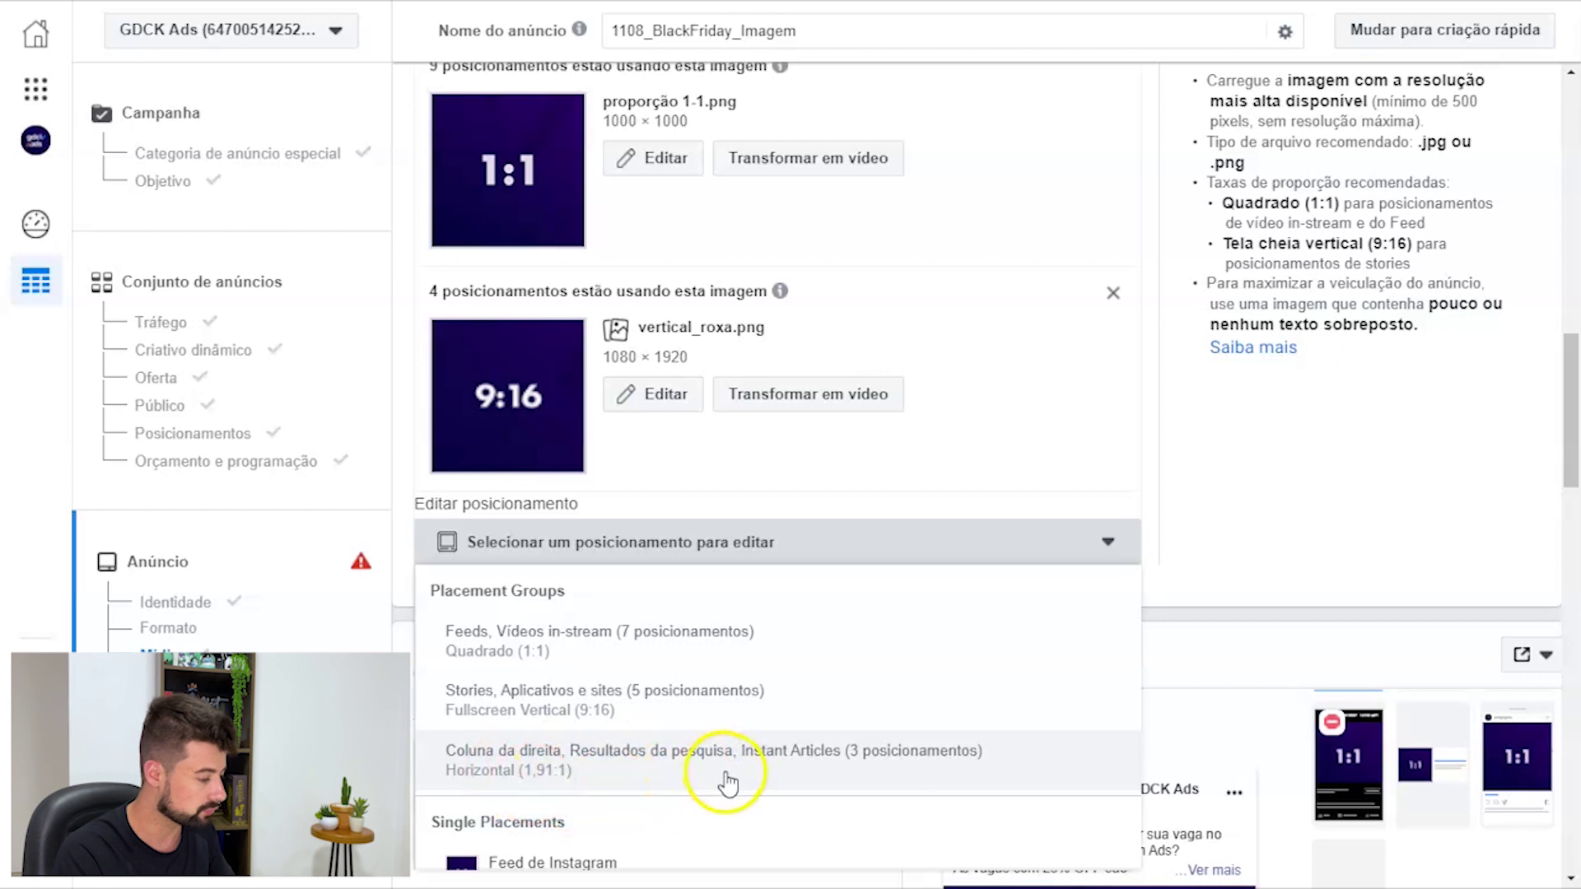
{"action": "left_click", "coordinate": [628, 752]}
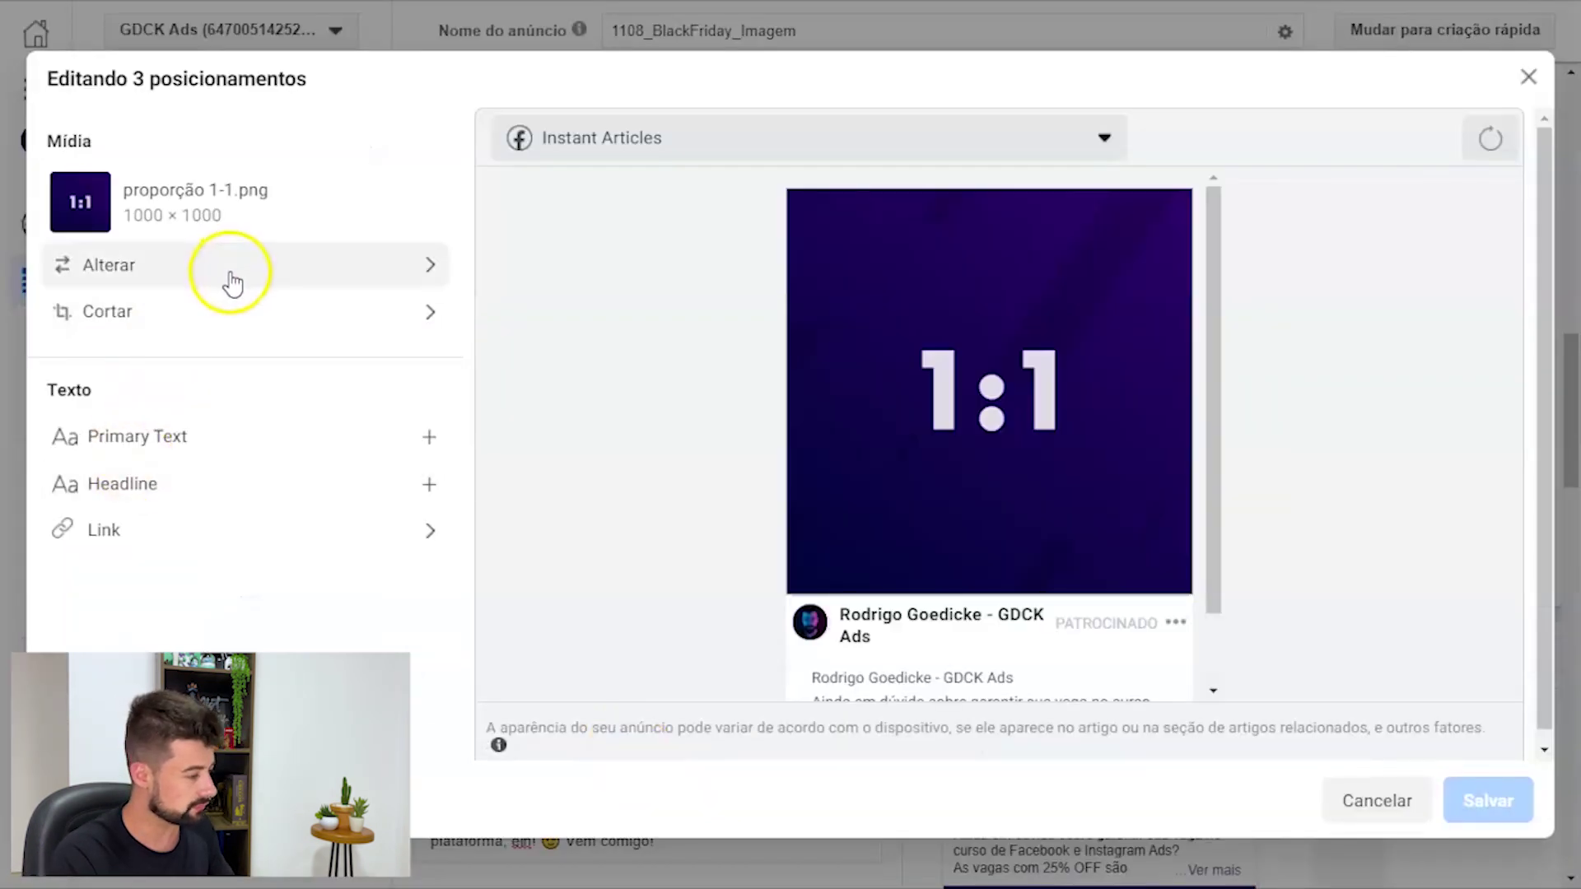
{"action": "left_click", "coordinate": [228, 272]}
{"action": "left_click", "coordinate": [552, 468]}
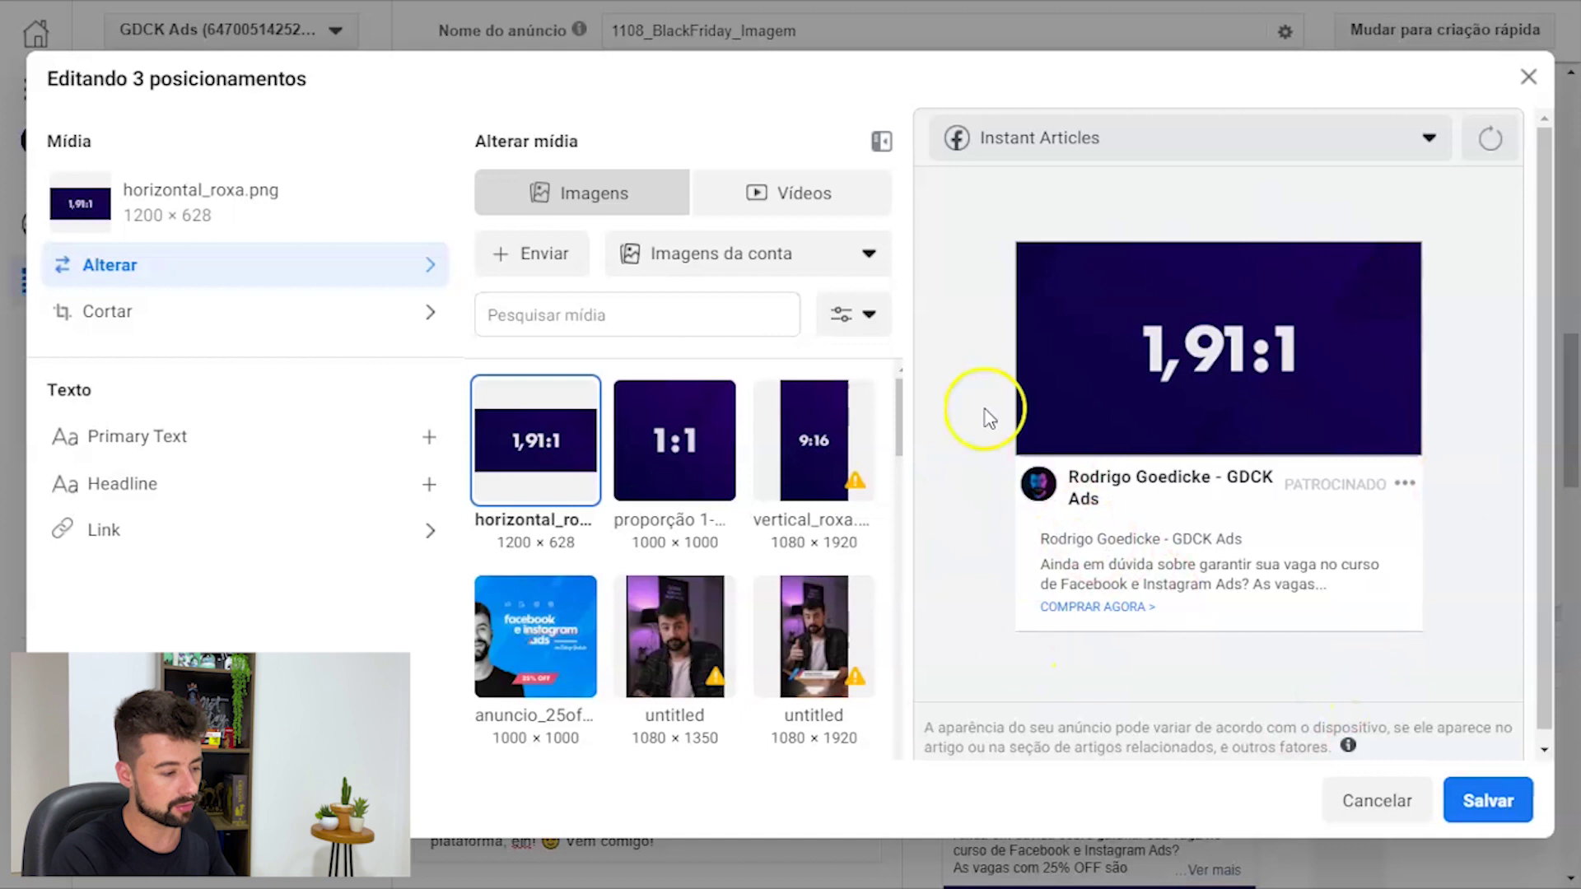
{"action": "left_click", "coordinate": [1477, 806]}
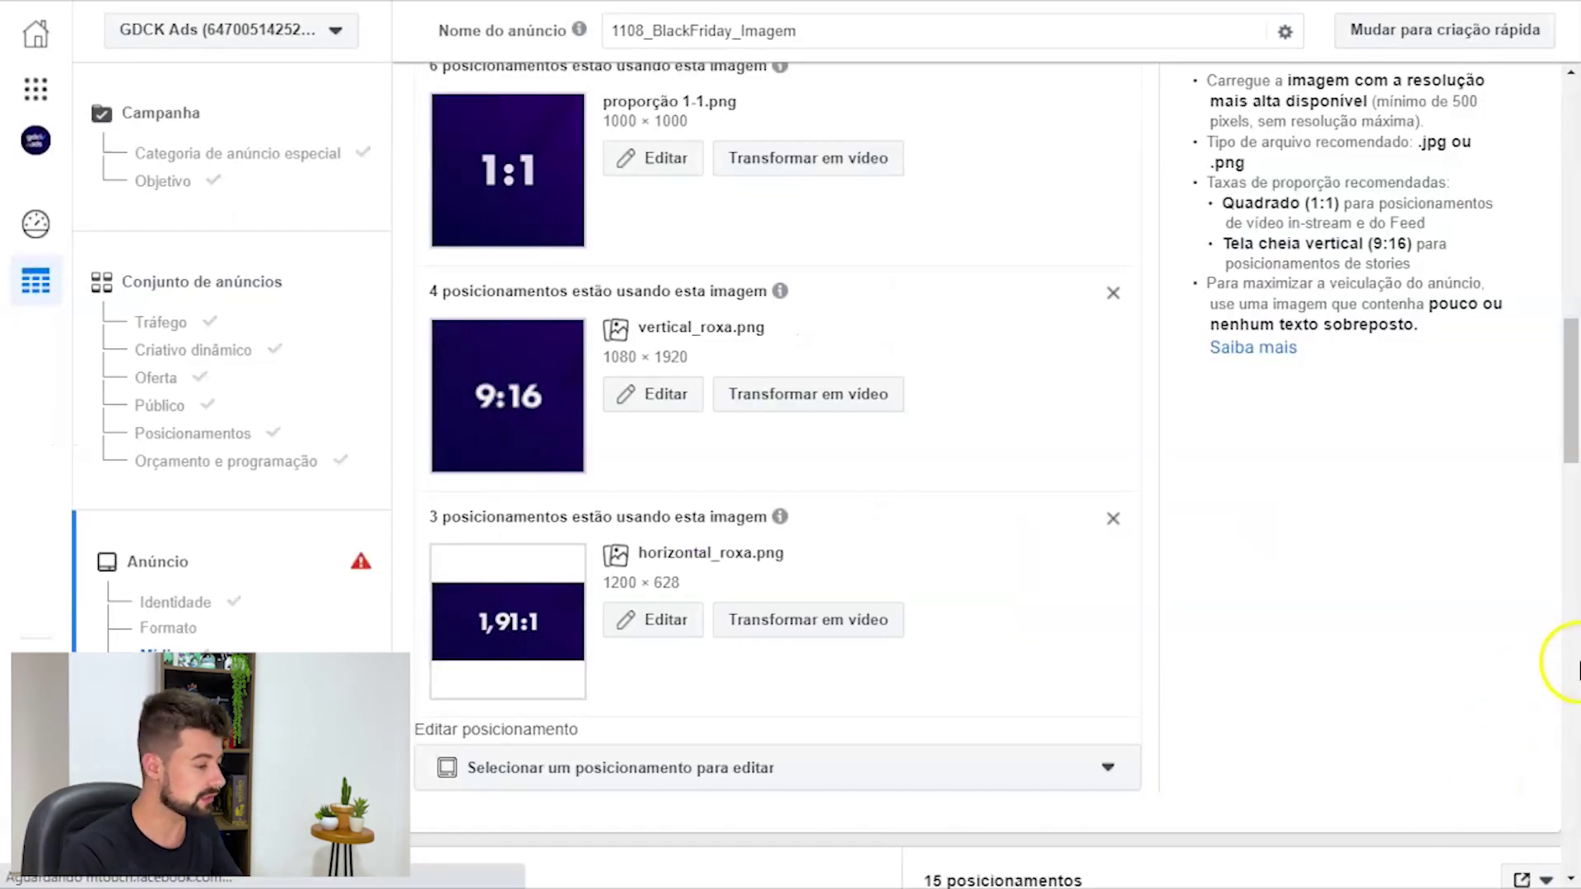
{"action": "left_click", "coordinate": [779, 639]}
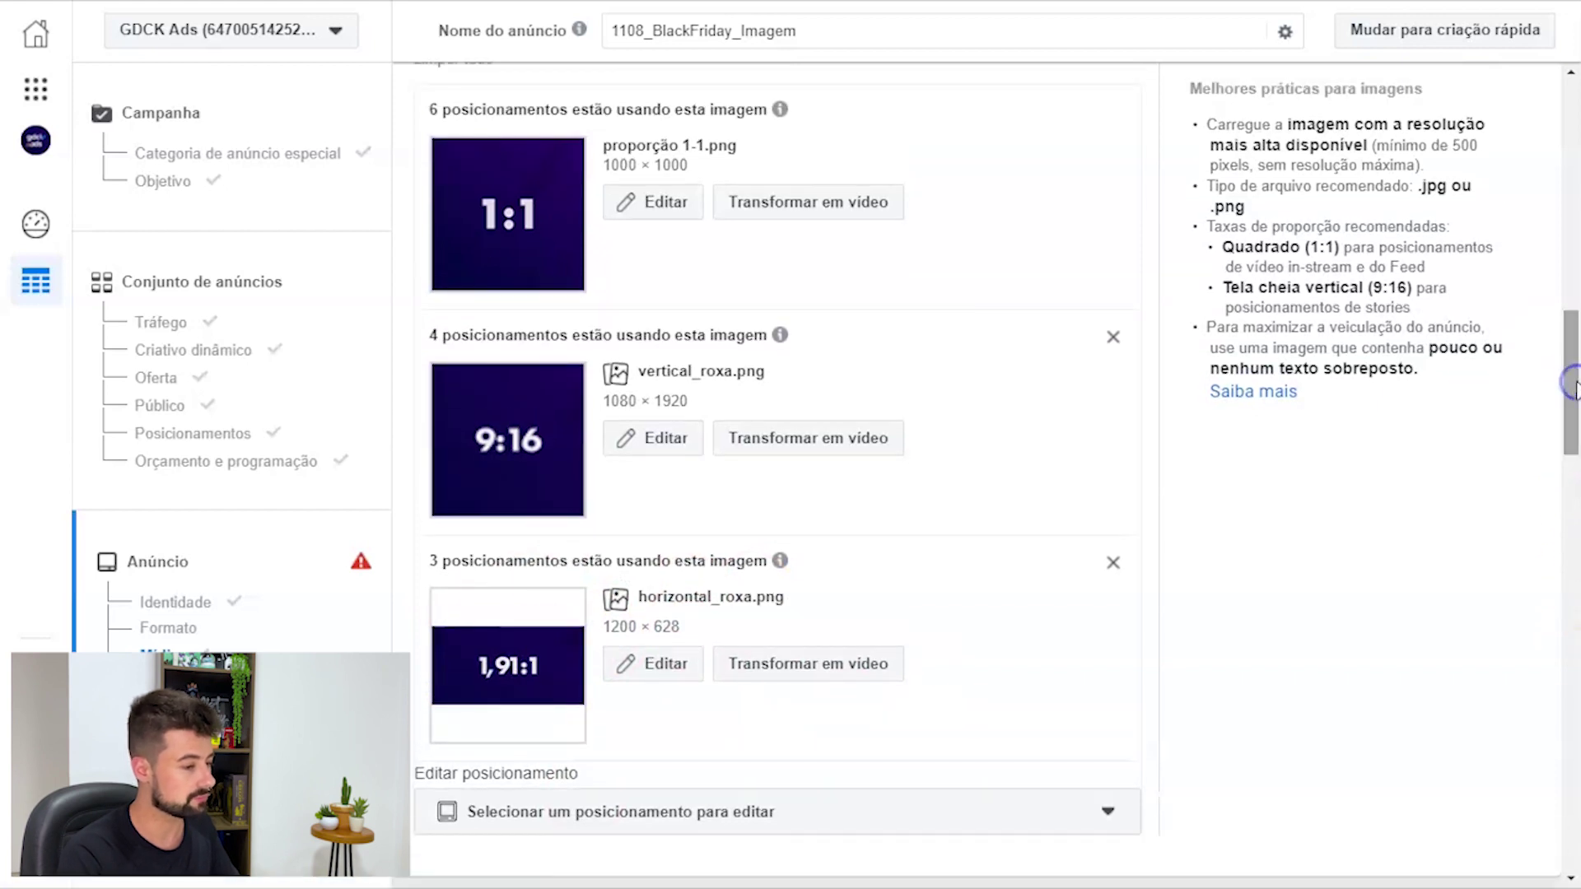
{"action": "scroll", "coordinate": [1575, 392], "scroll_direction": "down", "scroll_amount": 2}
{"action": "left_click_drag", "start_coordinate": [1575, 389], "coordinate": [1572, 479]}
{"action": "scroll", "coordinate": [1552, 485], "scroll_direction": "down", "scroll_amount": 3}
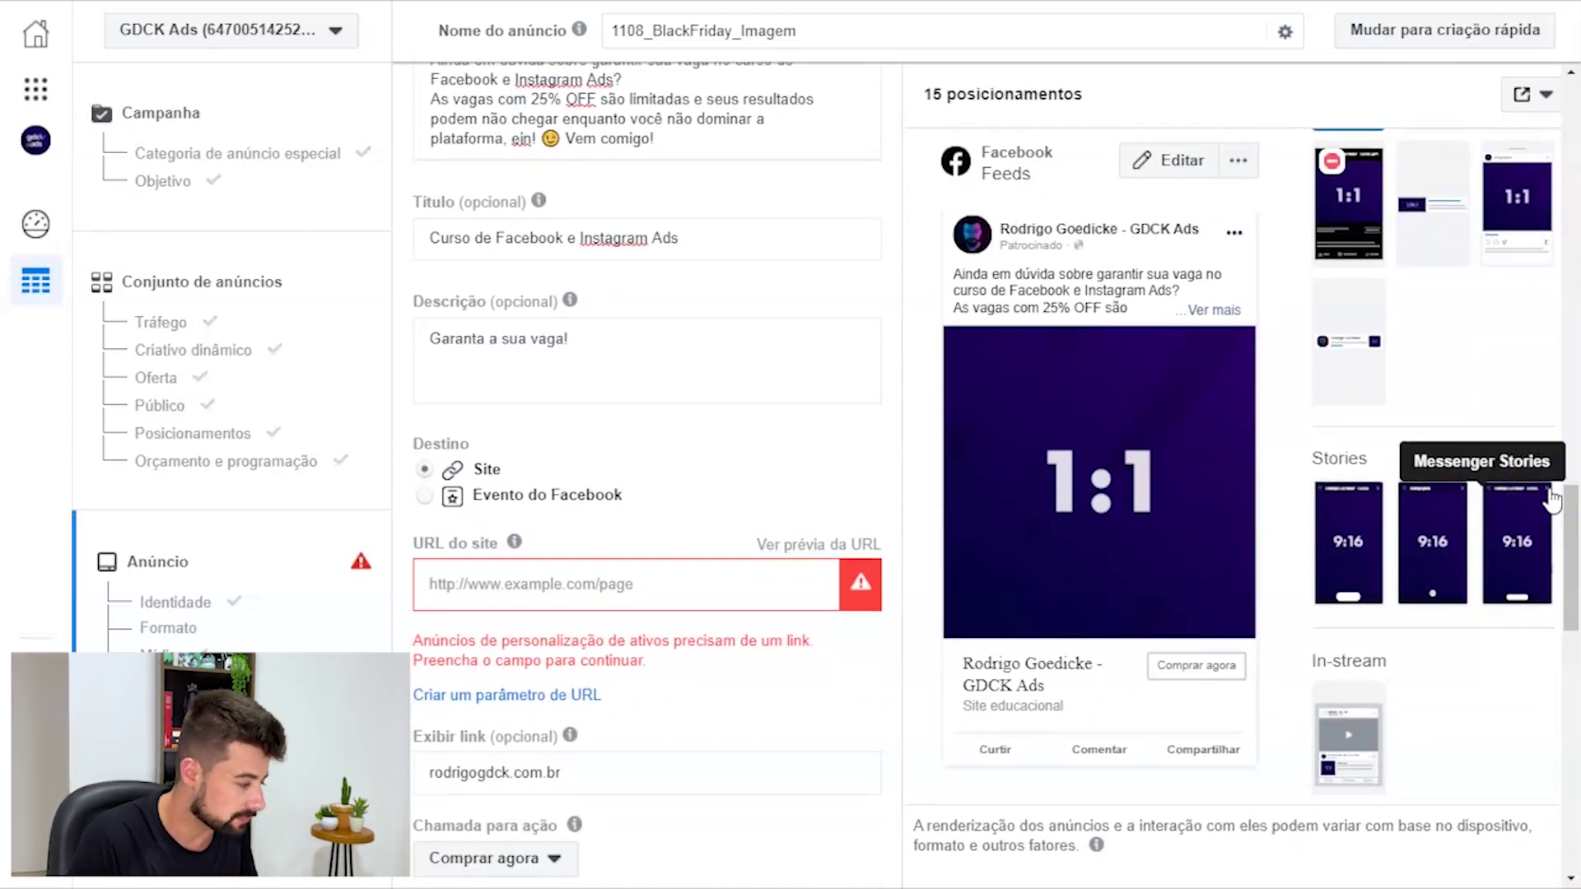
{"action": "left_click", "coordinate": [494, 584]}
{"action": "type", "text": "https://rodrigogdck.com.br/curso-facebook-e-instagram-ads"}
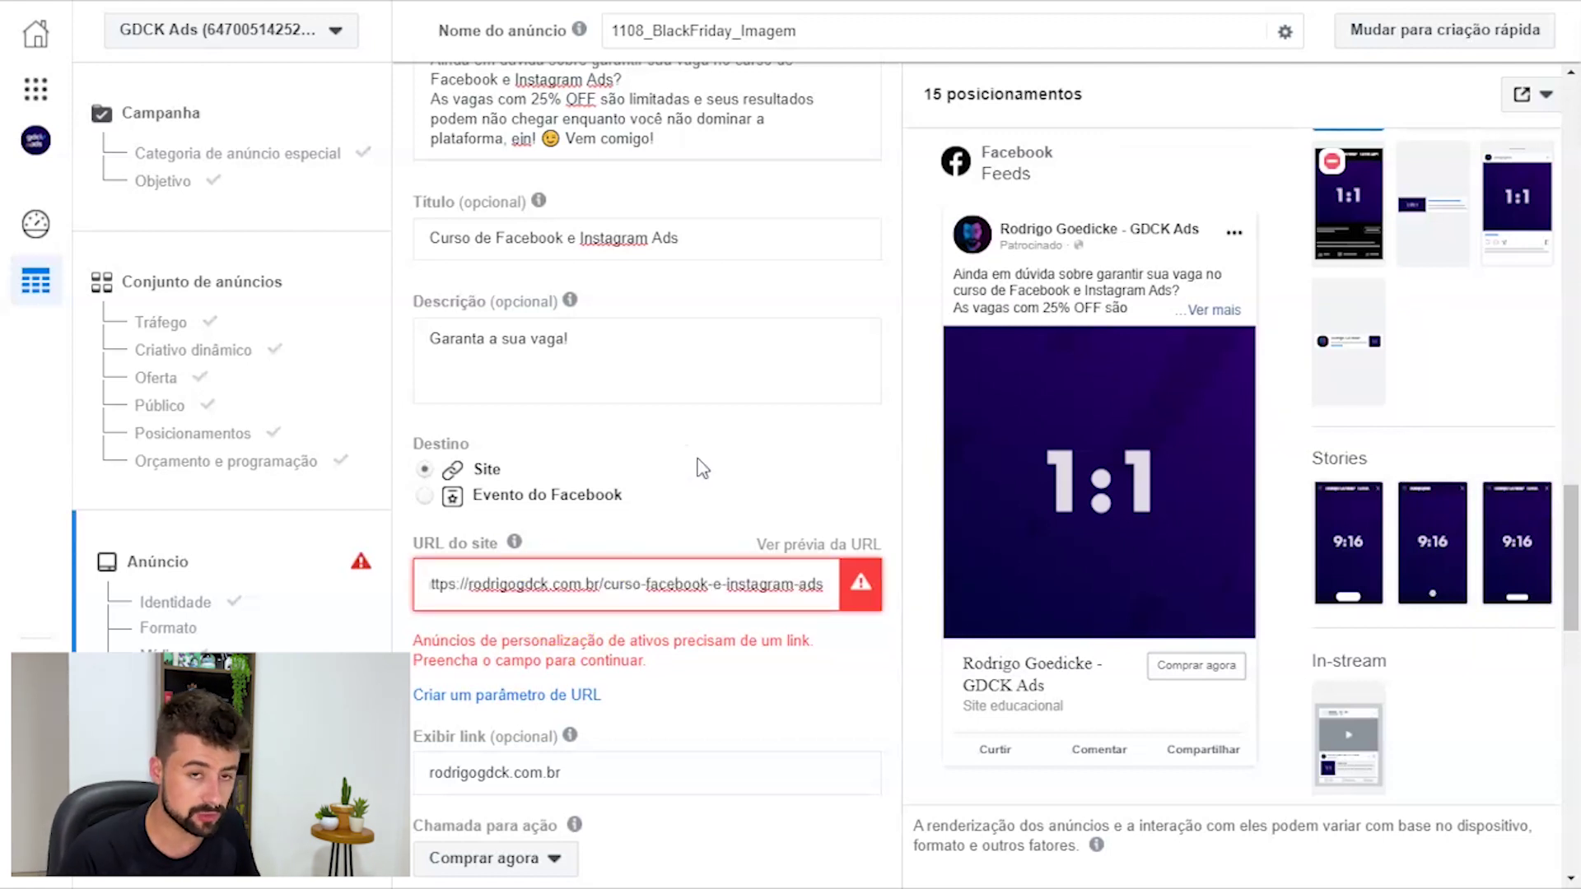